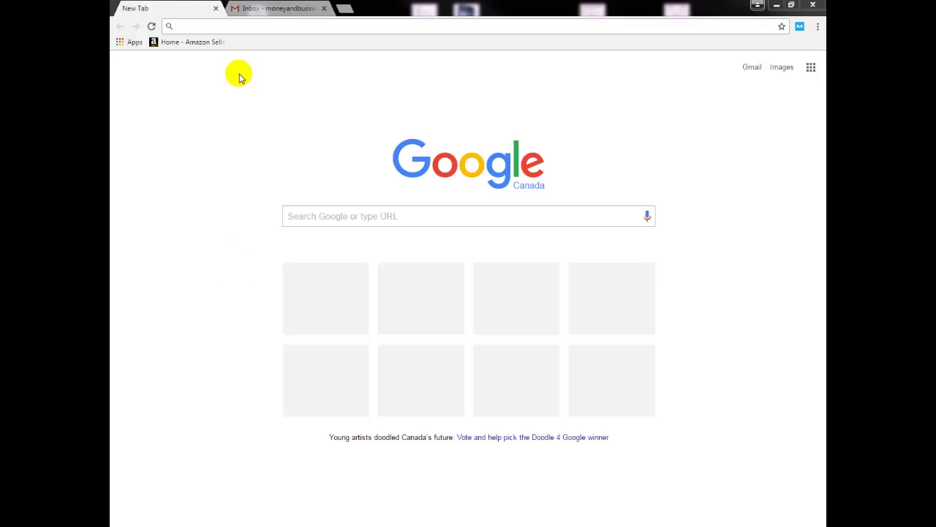
# - Load box.com in Google Chrome's address bar
pyautogui.click(236, 25)
pyautogui.write('box.com')
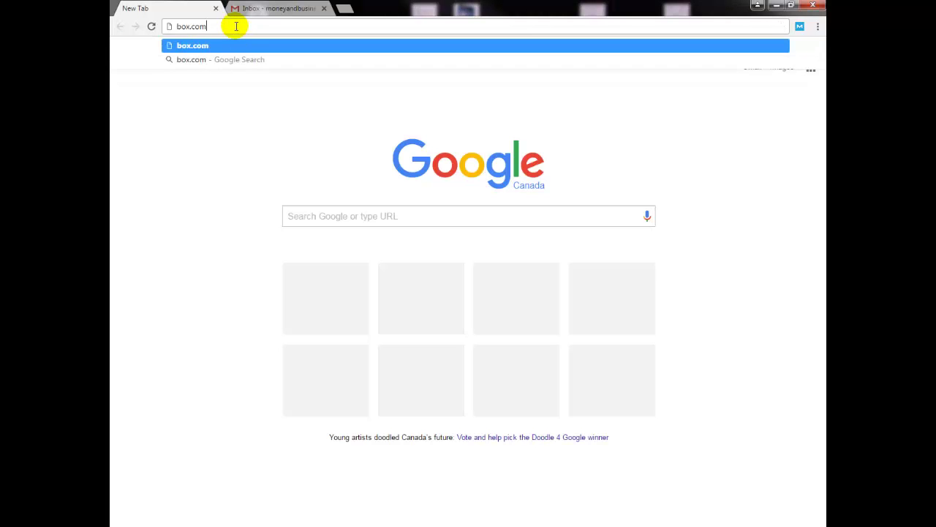
pyautogui.press('Return')
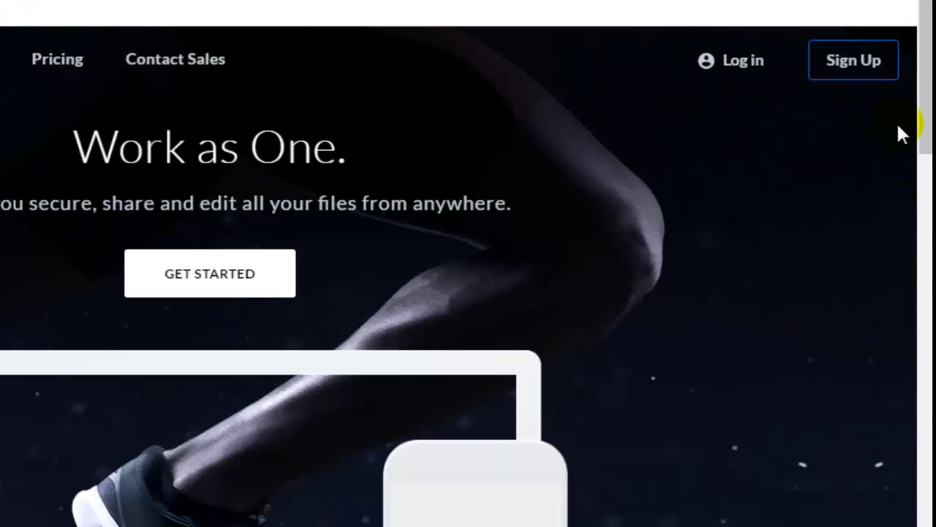
# - Open the sign-up plans page and switch to the Individual plans, noting the Free price
pyautogui.click(844, 67)
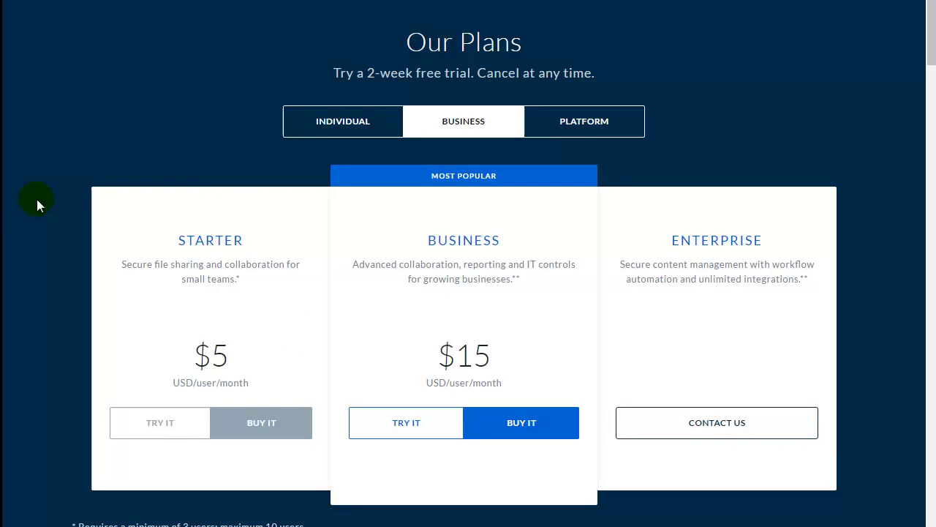
pyautogui.scroll(-1, 188, 171)
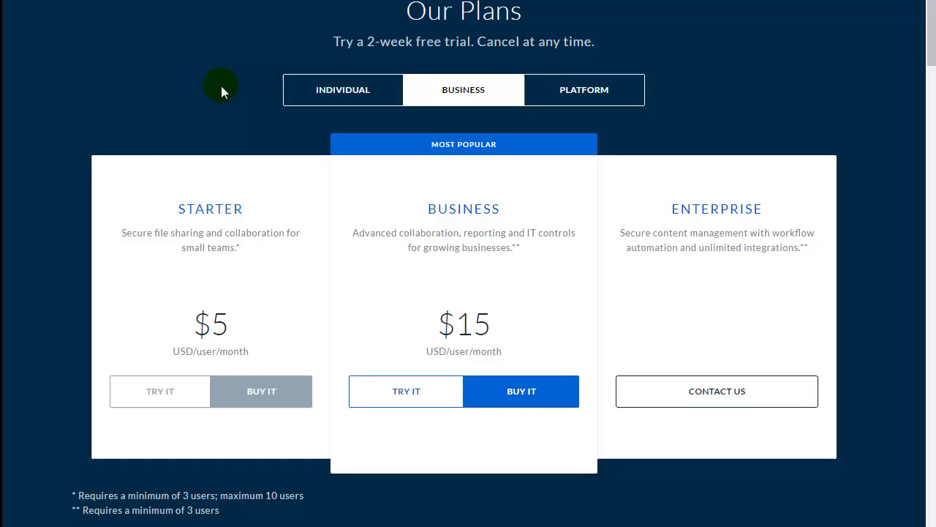
pyautogui.click(342, 96)
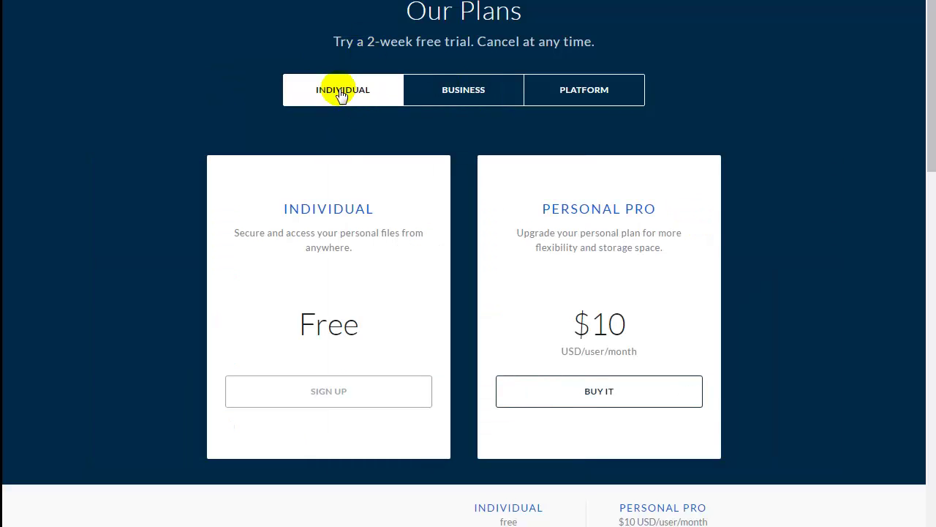
pyautogui.moveTo(303, 324); pyautogui.dragTo(357, 324)
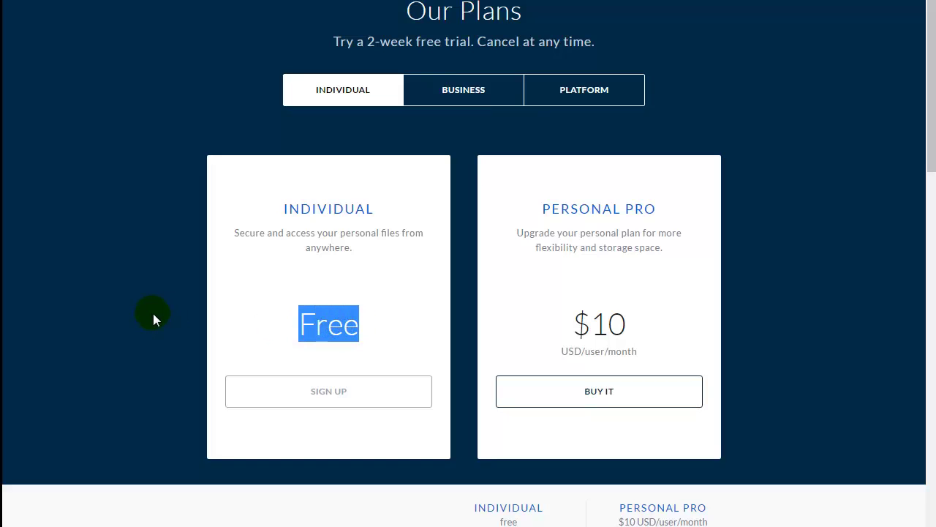
pyautogui.scroll(-1, 153, 313)
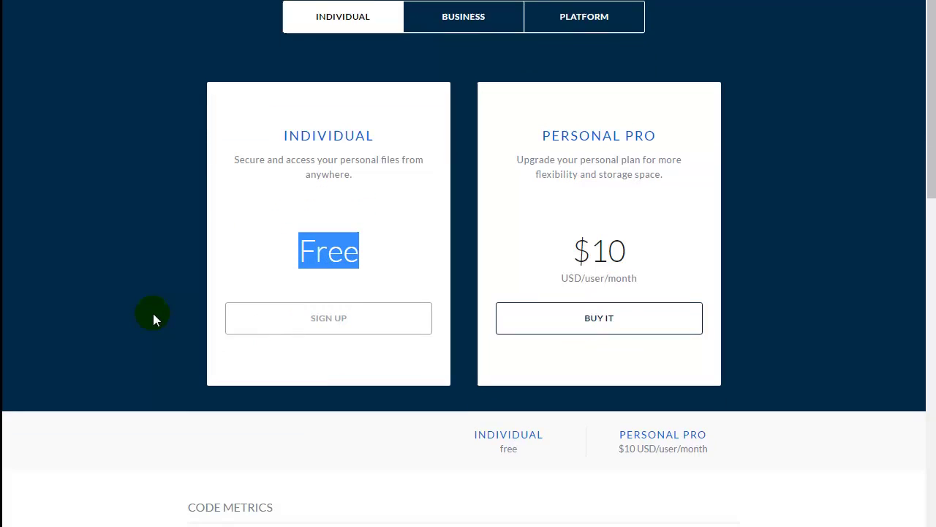
pyautogui.scroll(-1, 153, 313)
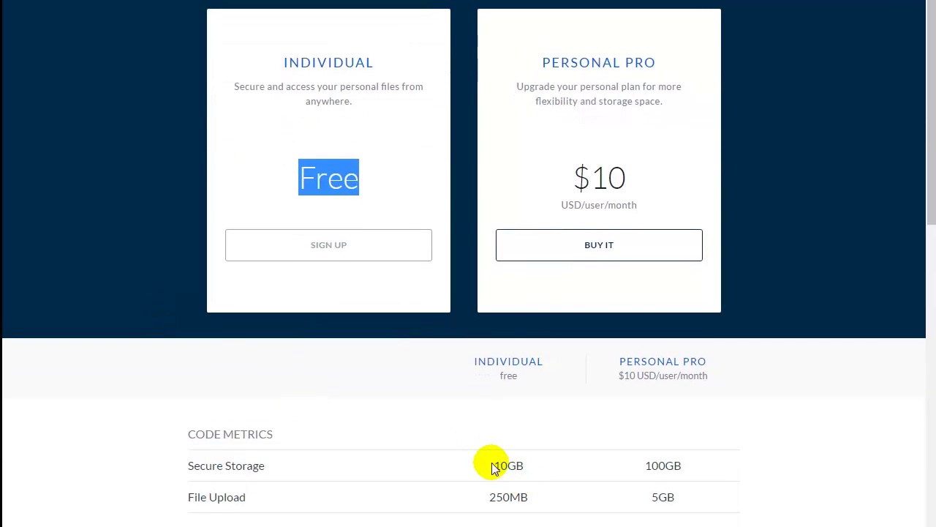
# - Check the Individual plan's 10GB storage and begin signing up for the free plan
pyautogui.moveTo(496, 464); pyautogui.dragTo(529, 462)
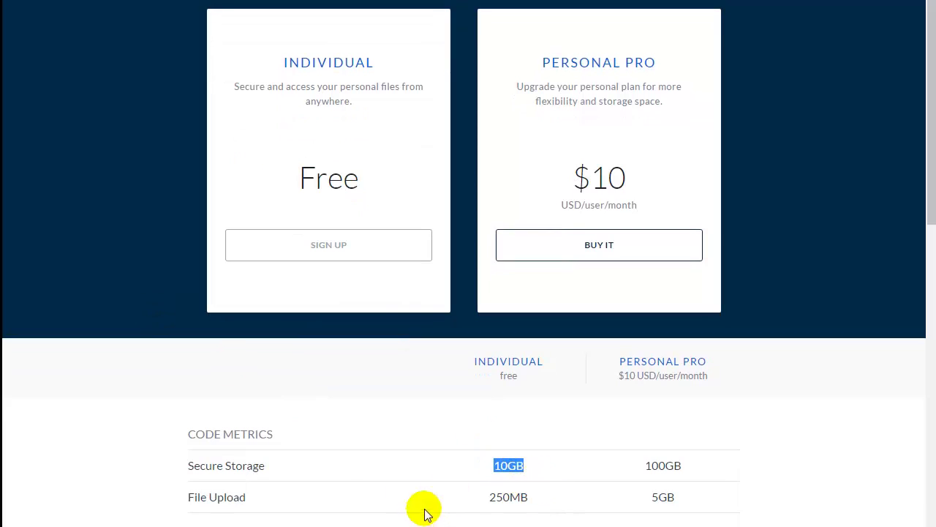
pyautogui.click(131, 458)
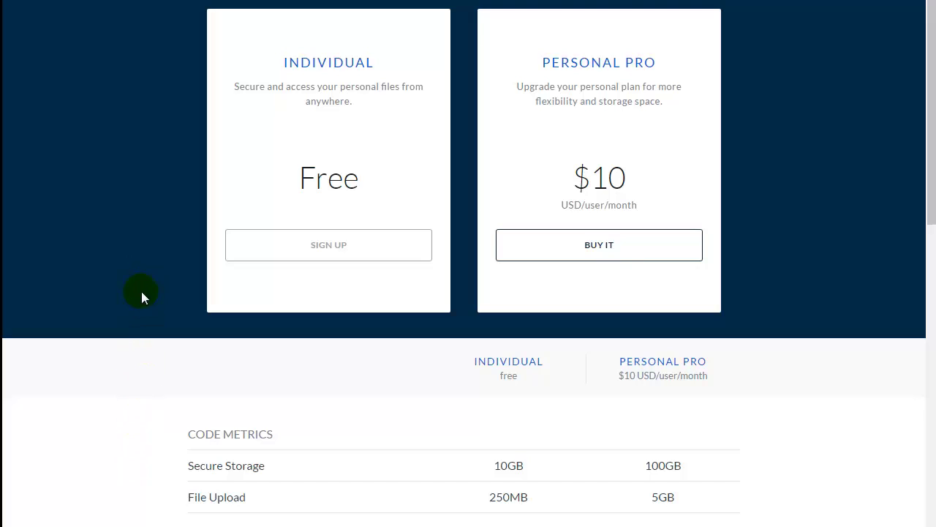
pyautogui.scroll(2, 131, 257)
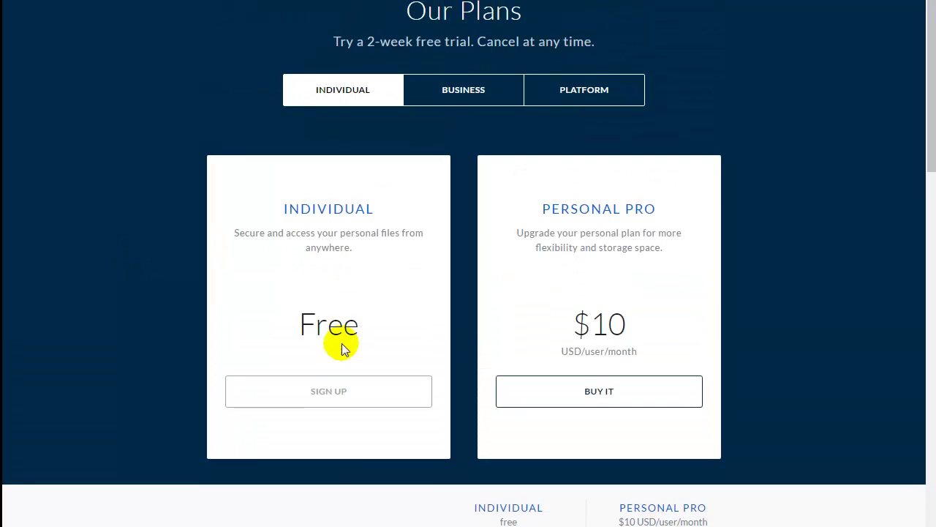
pyautogui.click(319, 395)
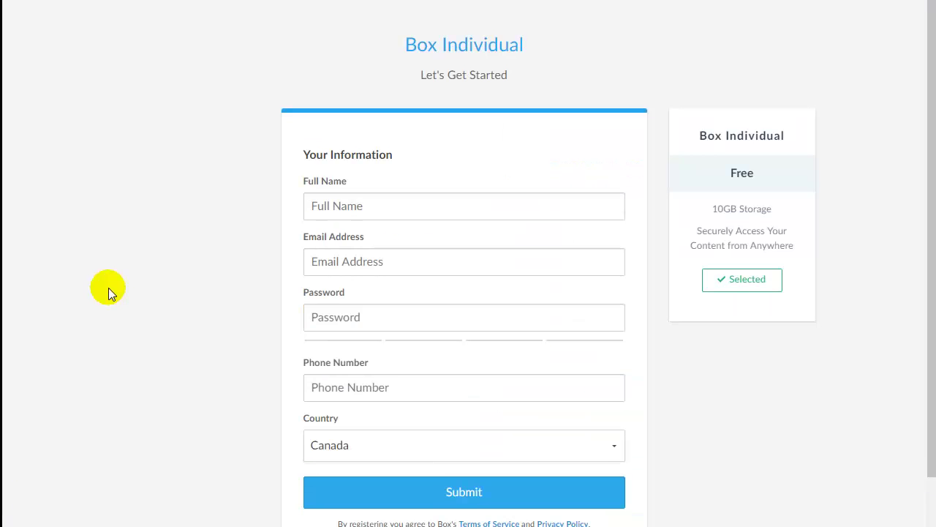
# - Enter the account holder's full name, e-mail address and password in the sign-up form
pyautogui.scroll(-1, 117, 278)
pyautogui.click(391, 126)
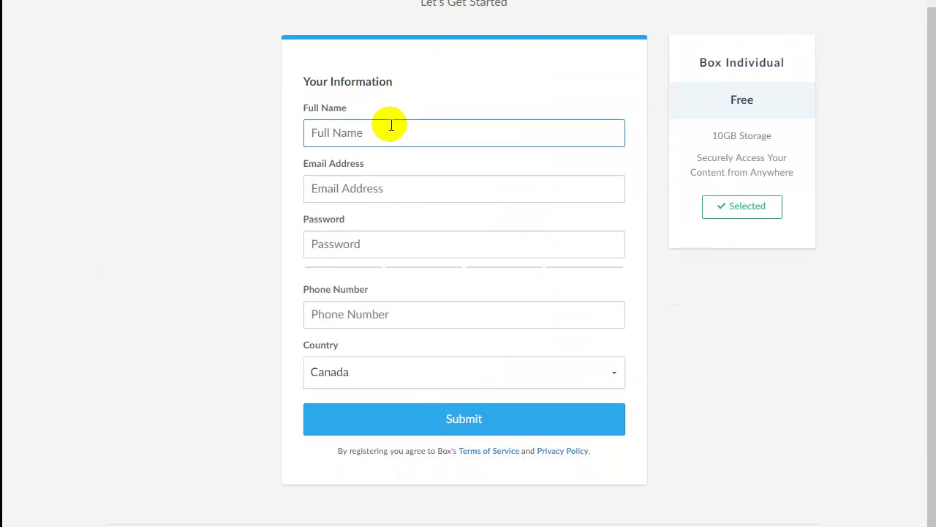
pyautogui.press('Tab')
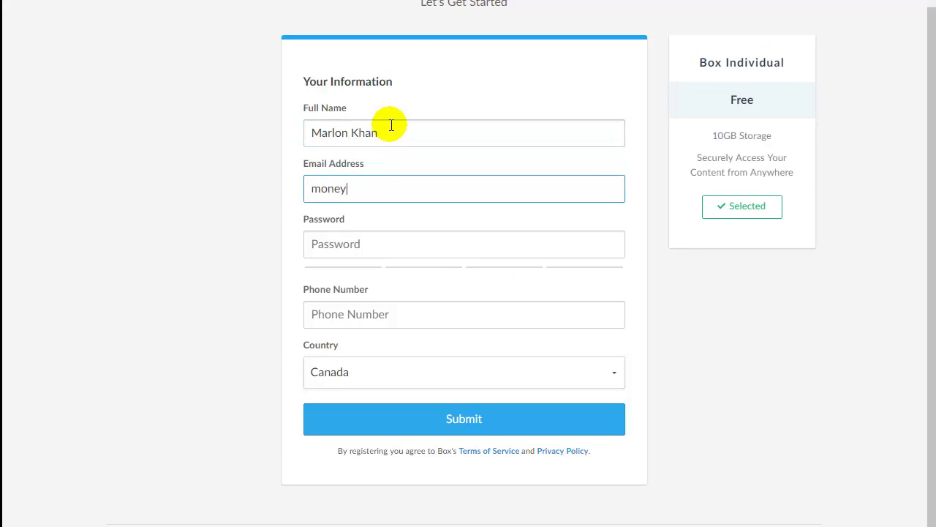
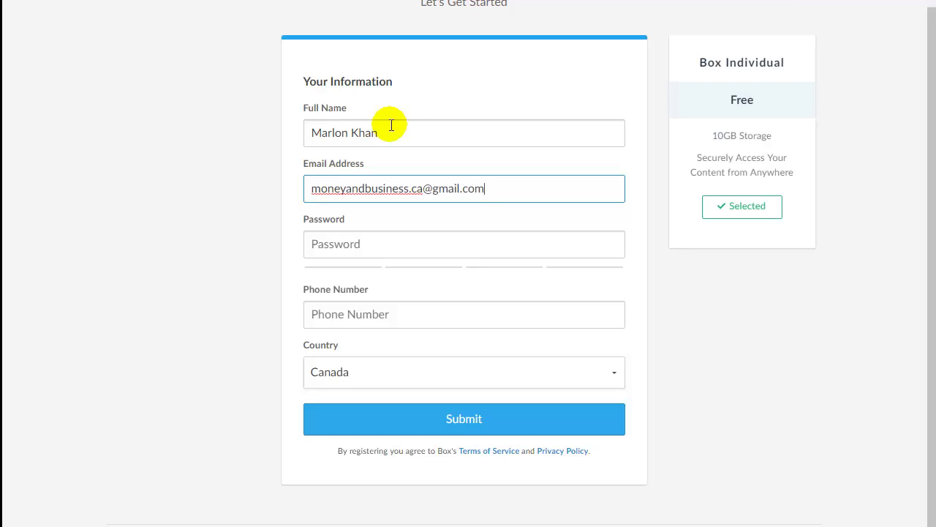
pyautogui.press('Tab')
pyautogui.write('*********')
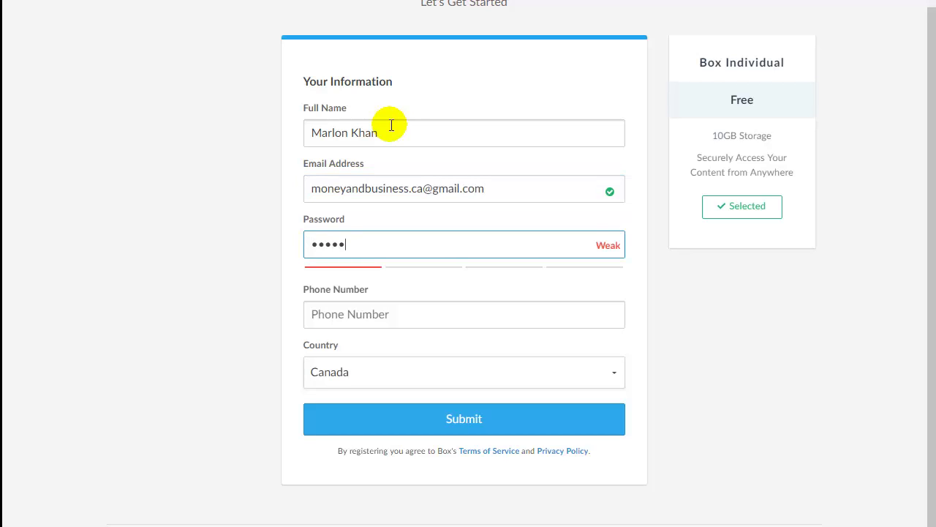
pyautogui.write('**')
# - Try submitting the form, then type the required phone number
pyautogui.click(210, 314)
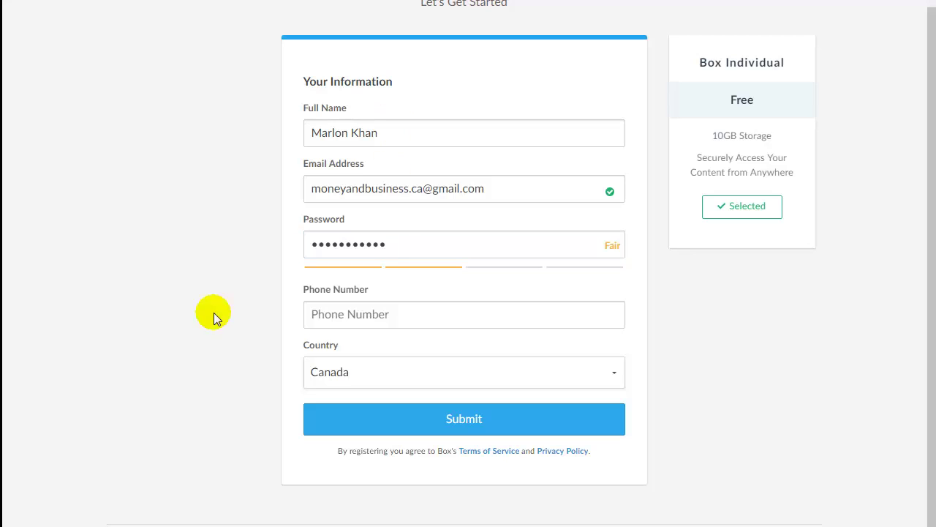
pyautogui.click(405, 314)
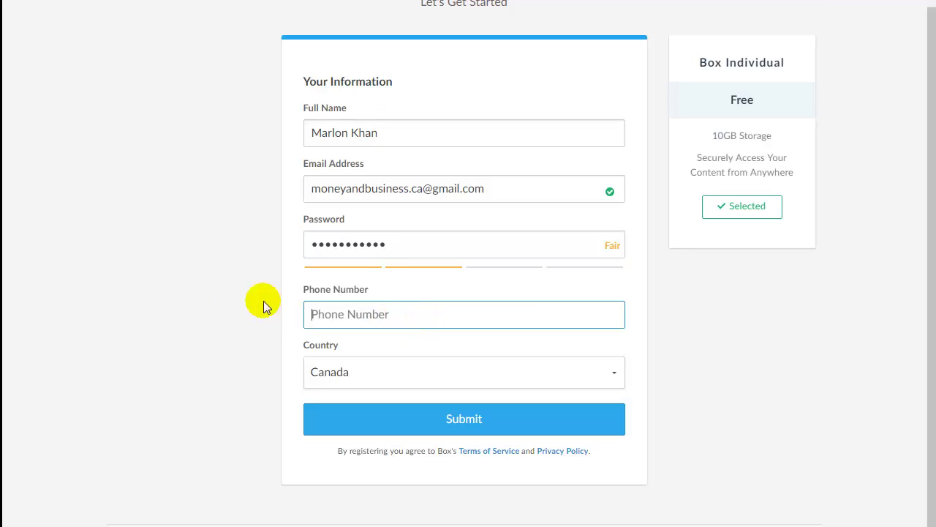
pyautogui.click(217, 309)
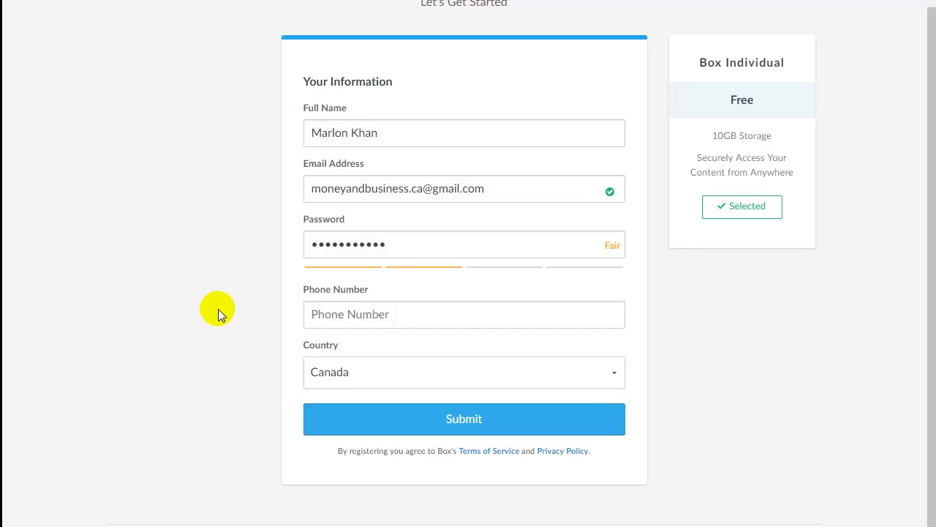
pyautogui.click(444, 418)
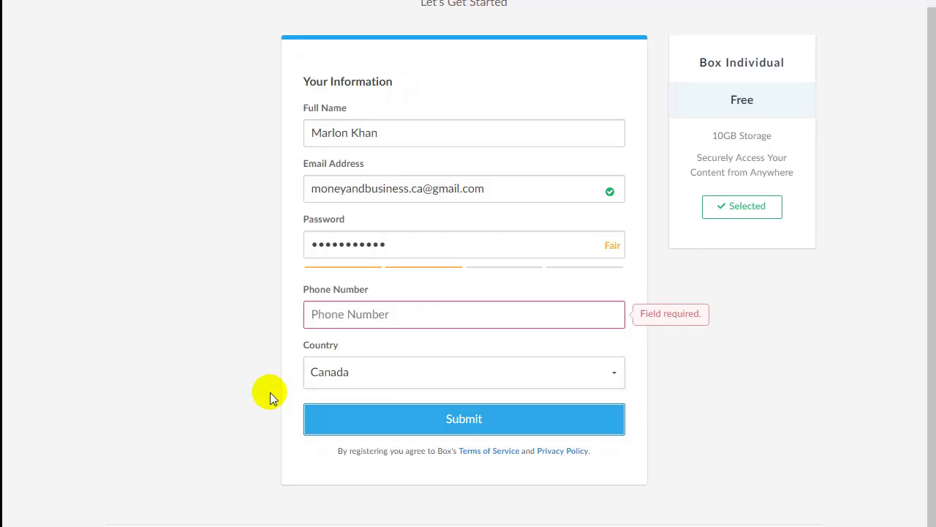
pyautogui.click(396, 305)
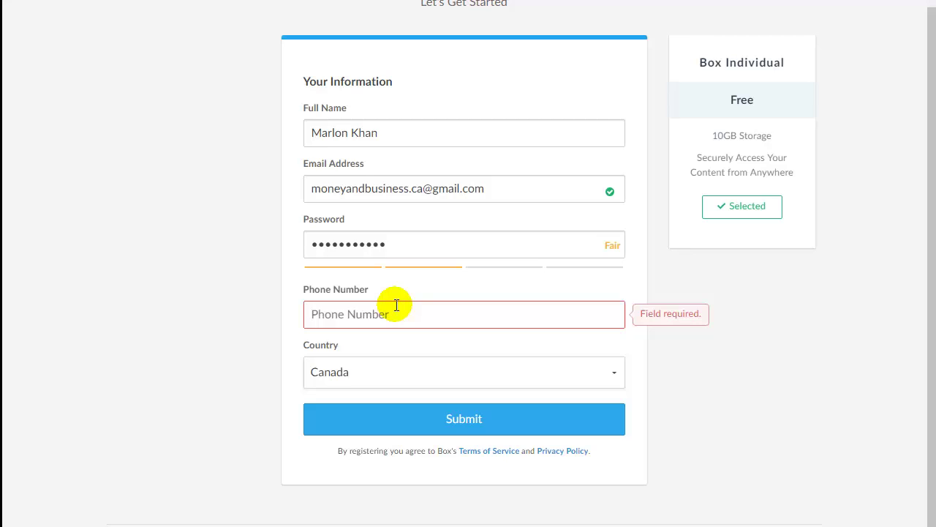
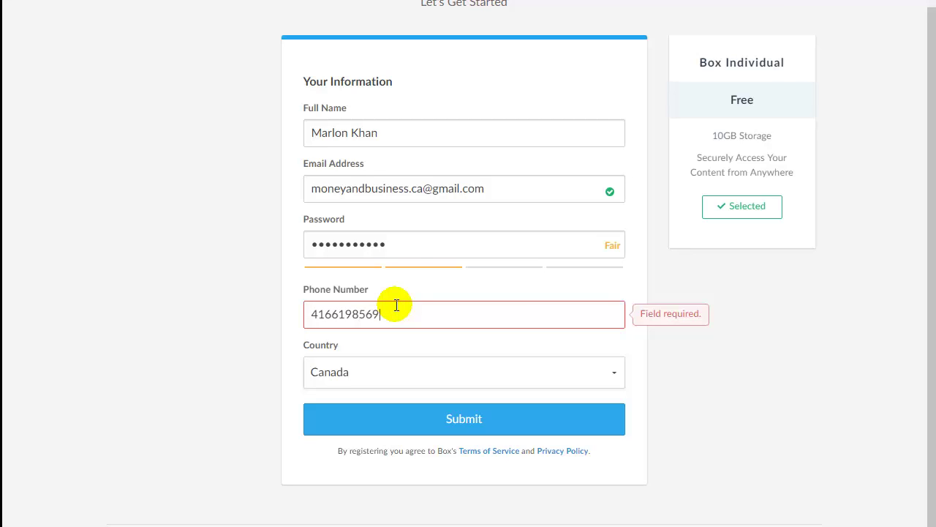
# - Submit the sign-up form, decline saving the password, and verify the address from the Box email in Gmail
pyautogui.click(464, 416)
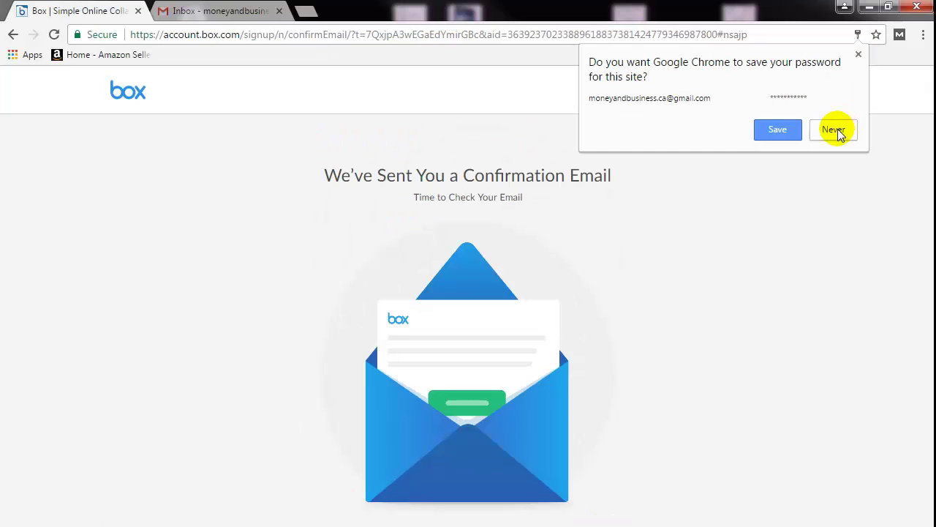
pyautogui.click(836, 3)
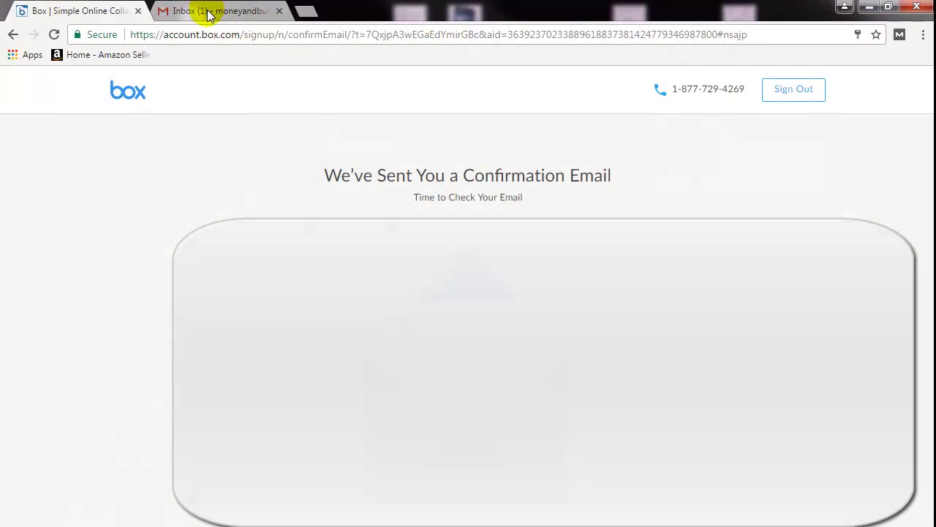
pyautogui.click(212, 10)
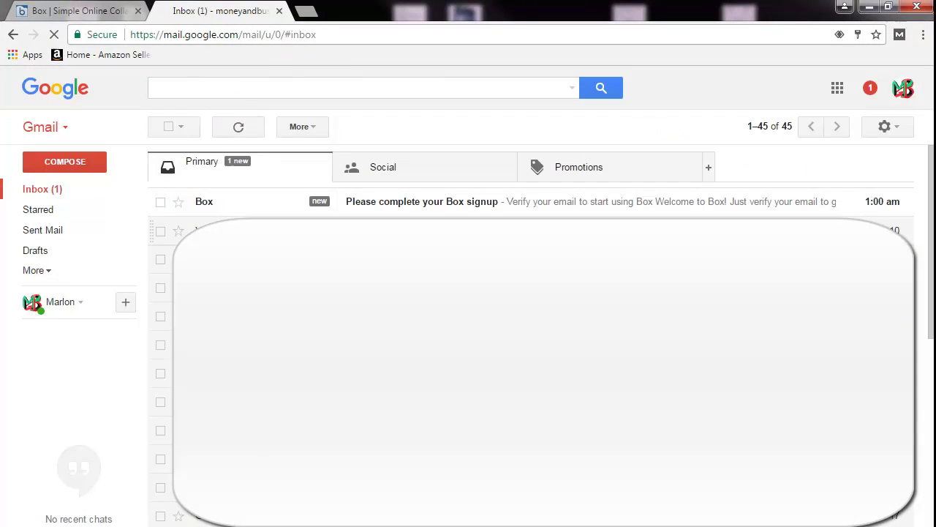
pyautogui.click(390, 203)
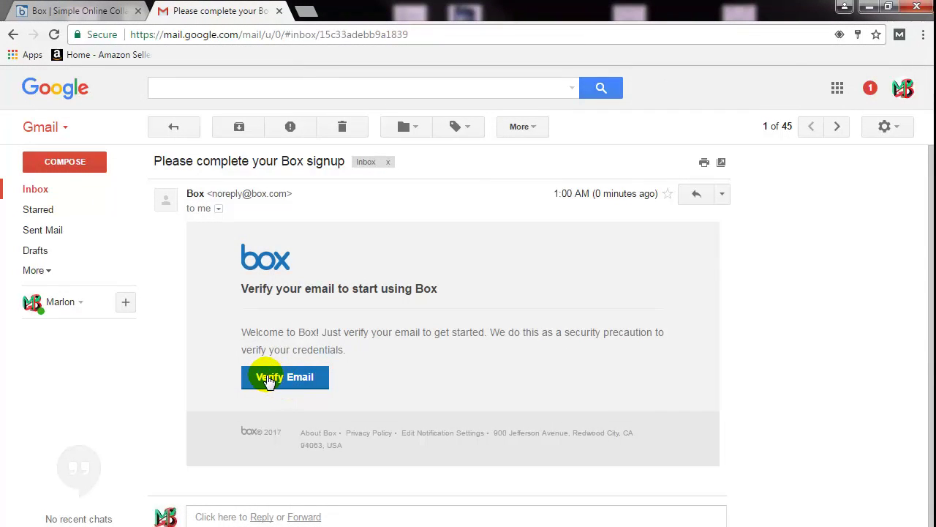
pyautogui.click(291, 379)
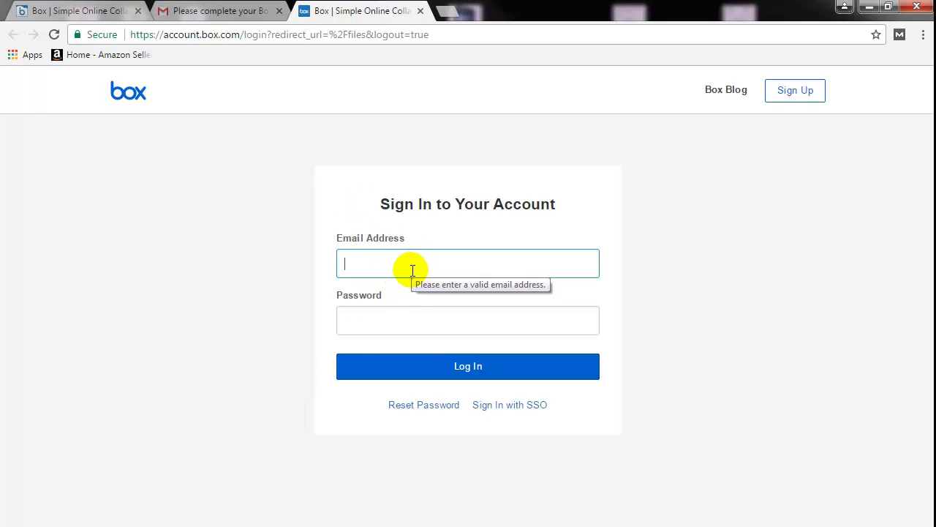
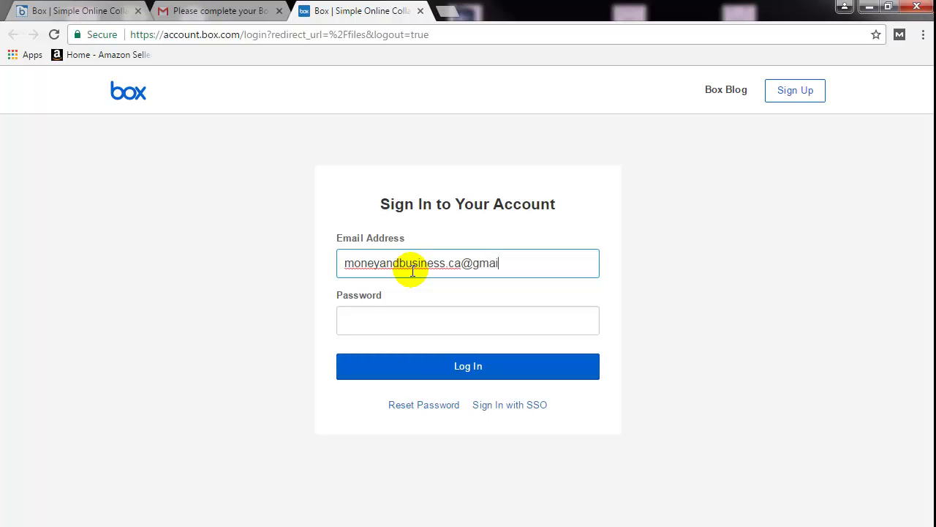
# - Log in to Box with the account e-mail and password
pyautogui.press('Tab')
pyautogui.write('••')
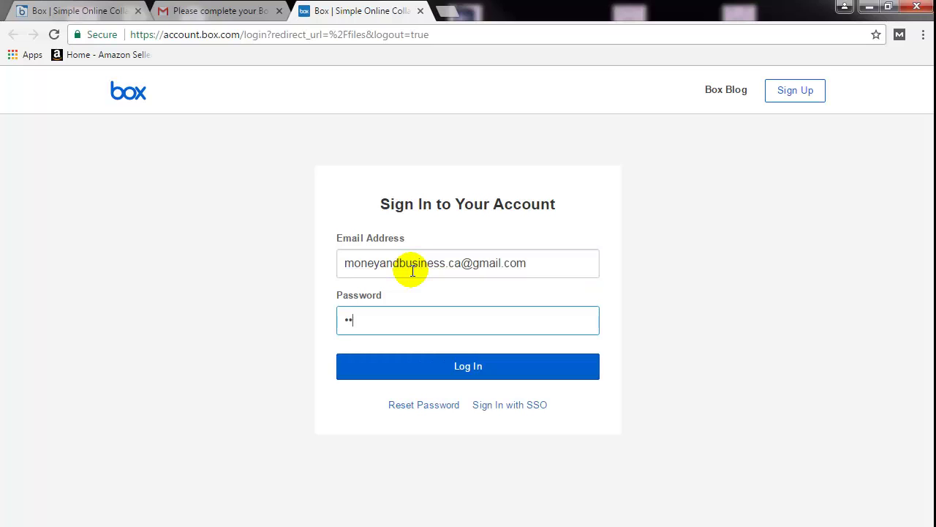
pyautogui.write('•••••••••')
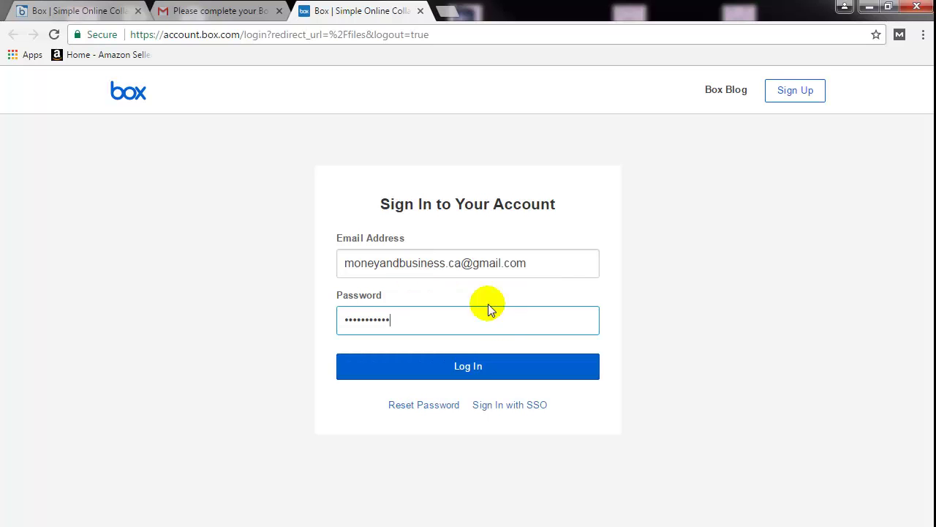
pyautogui.click(468, 367)
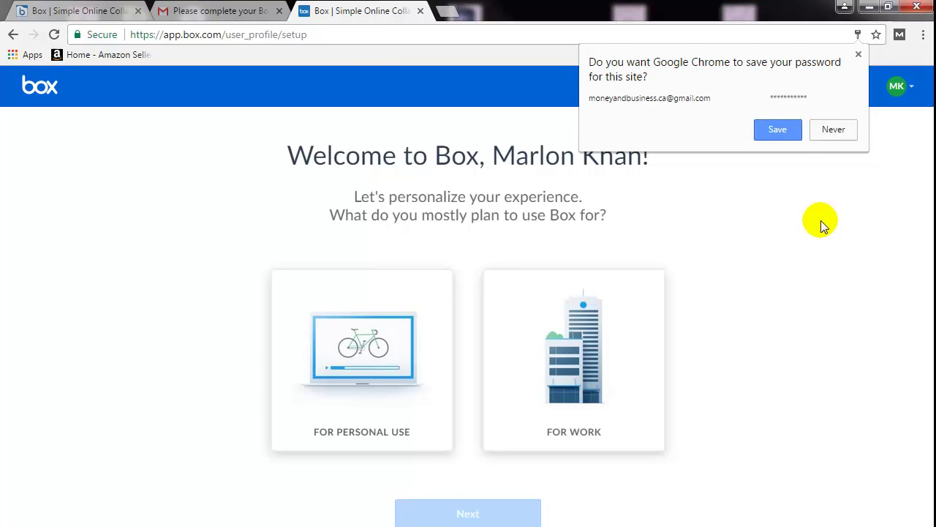
# - Decline saving the password, choose For Work use, and skip inviting collaborators
pyautogui.click(834, 130)
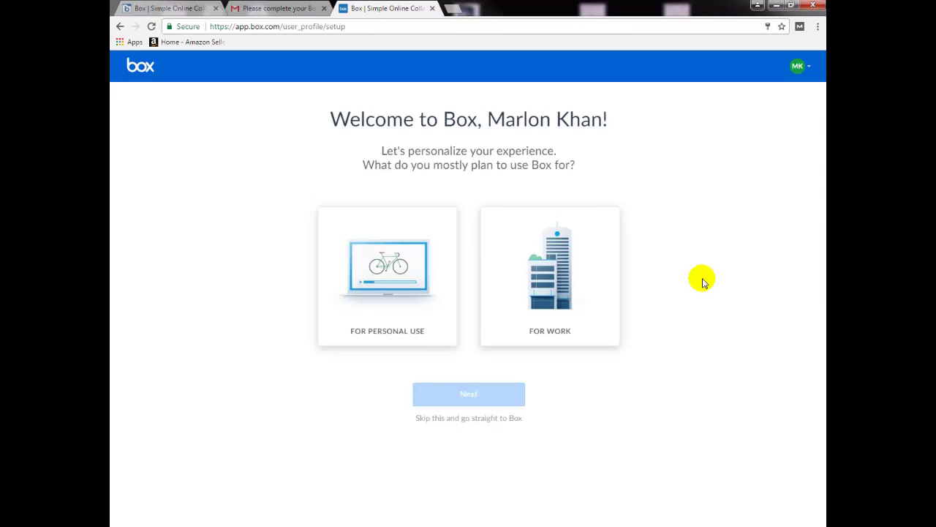
pyautogui.click(553, 296)
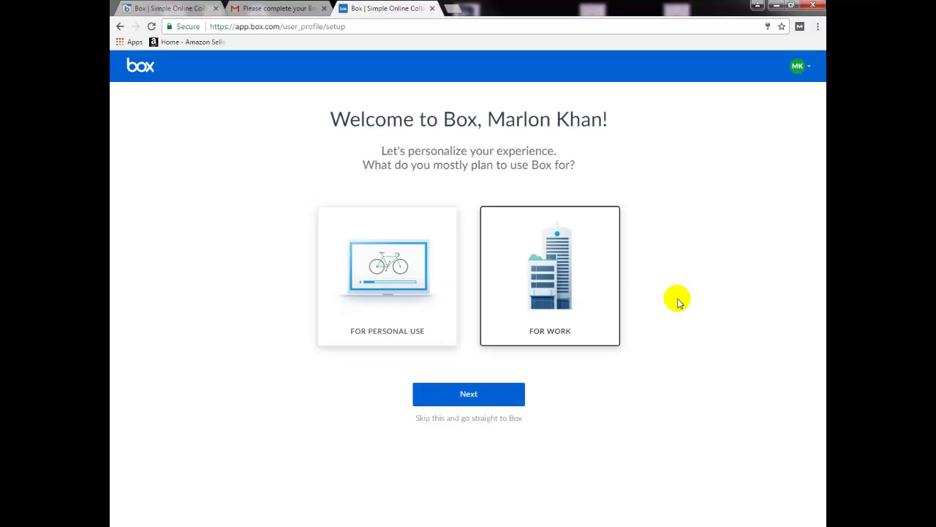
pyautogui.click(476, 392)
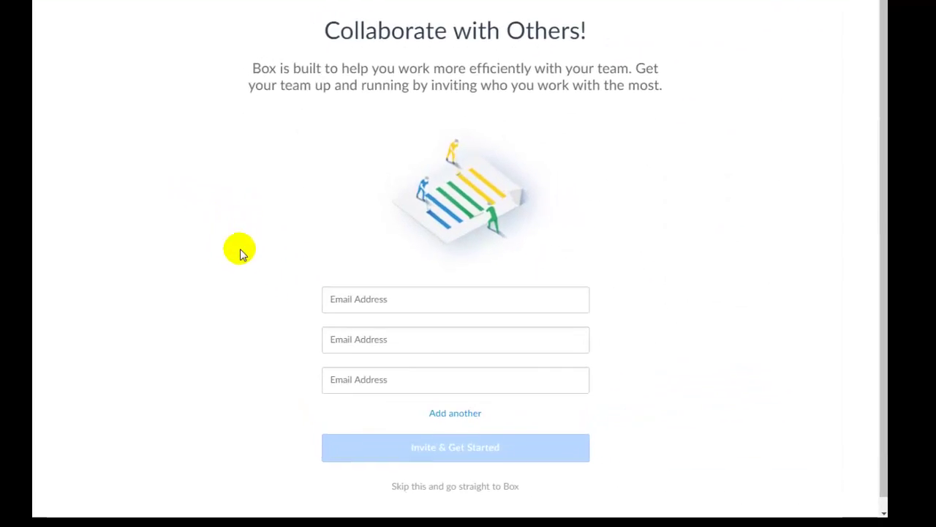
pyautogui.scroll(-1, 242, 249)
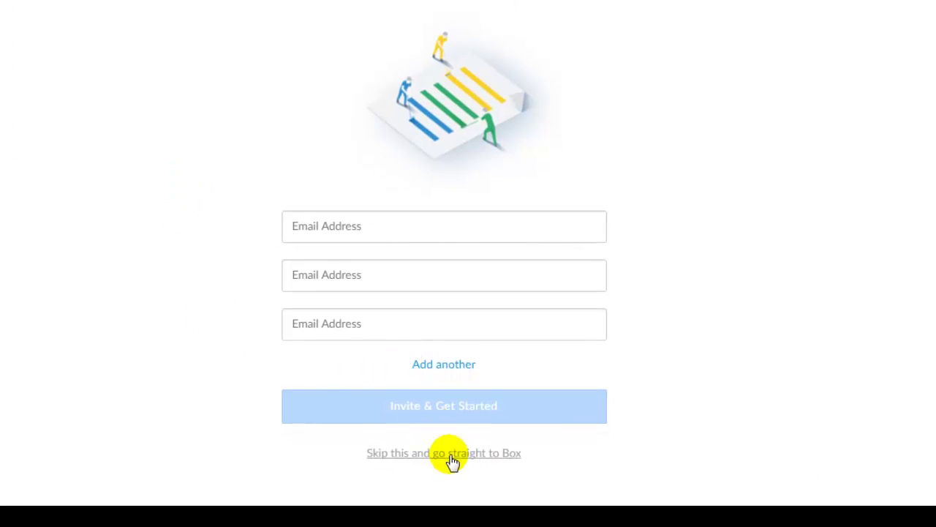
pyautogui.click(452, 458)
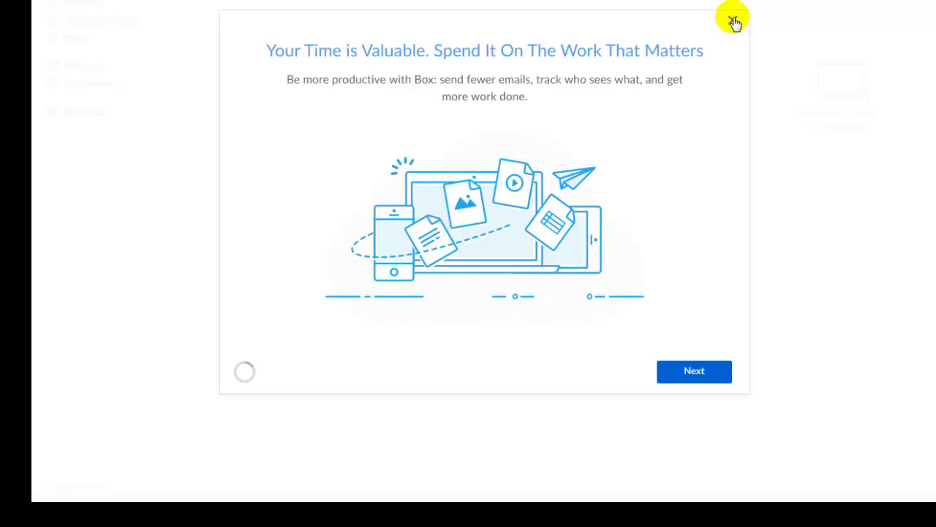
# - Dismiss the 'Your Time is Valuable' welcome tour
pyautogui.click(734, 23)
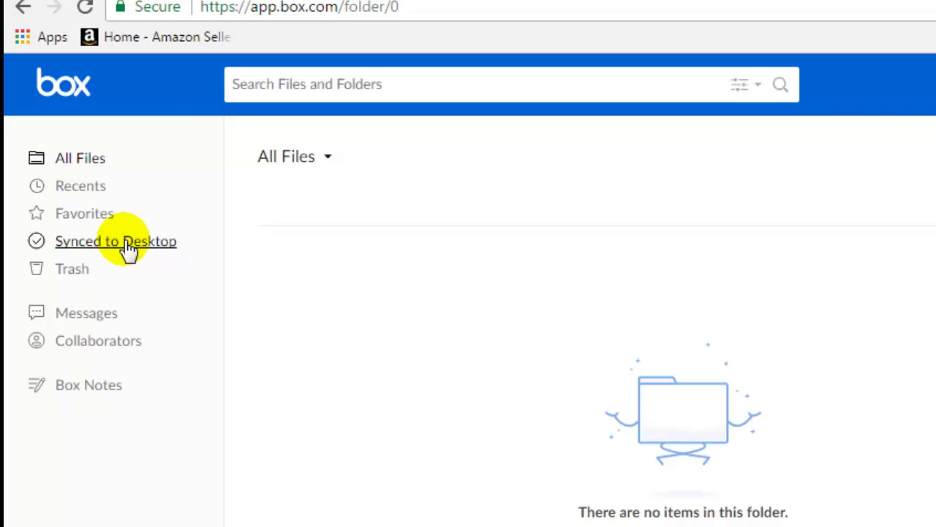
# - From Synced to Desktop, download BoxSyncSetup.exe for Windows and keep it despite the warning
pyautogui.click(129, 245)
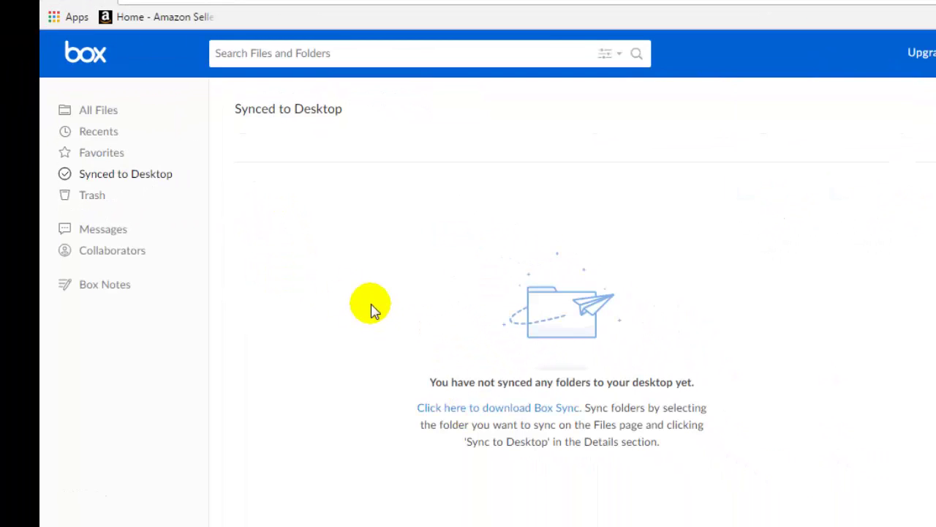
pyautogui.click(502, 413)
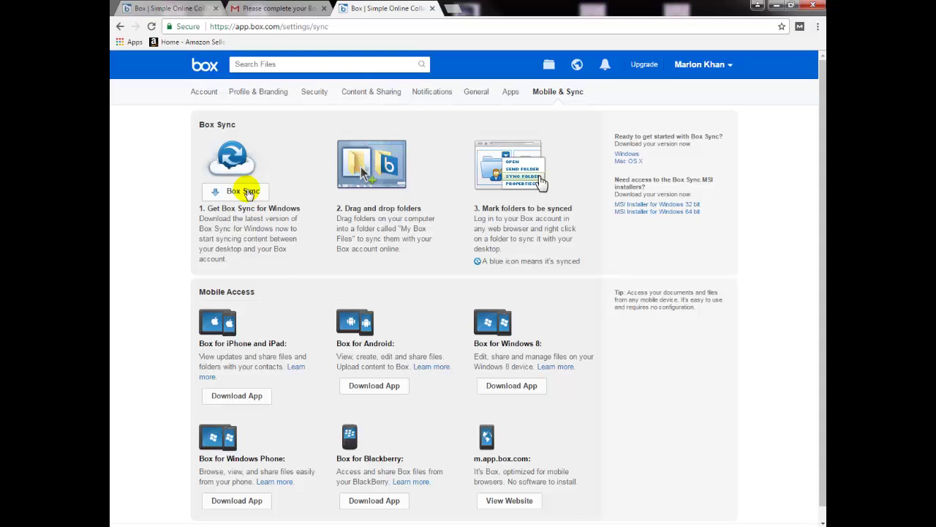
pyautogui.scroll(-1, 153, 288)
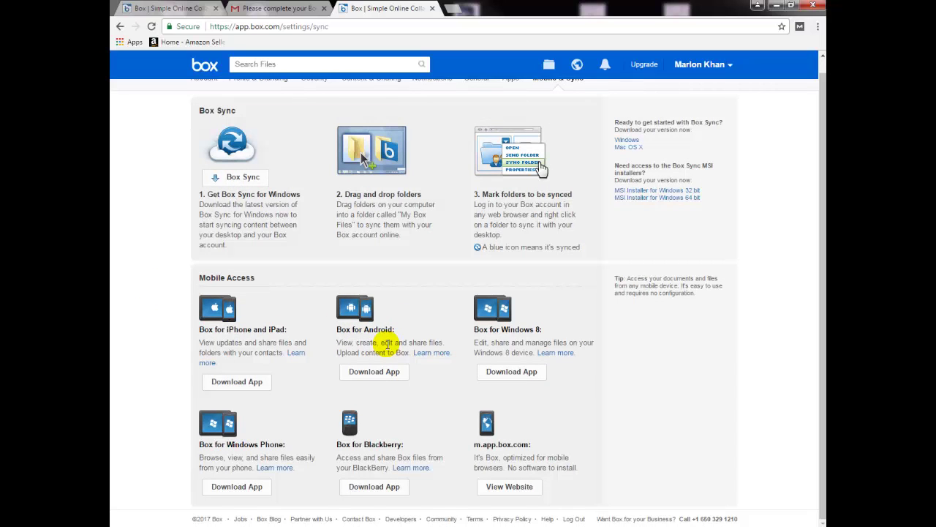
pyautogui.scroll(1, 376, 365)
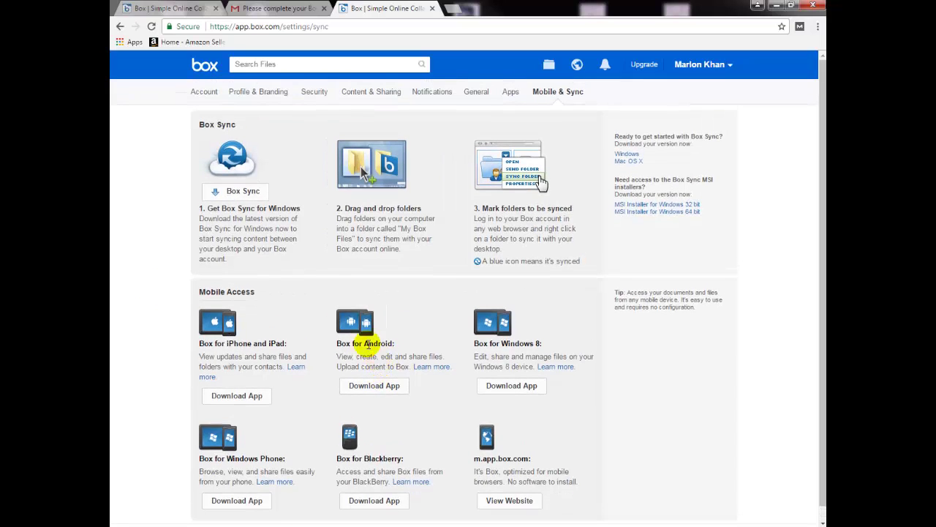
pyautogui.click(240, 192)
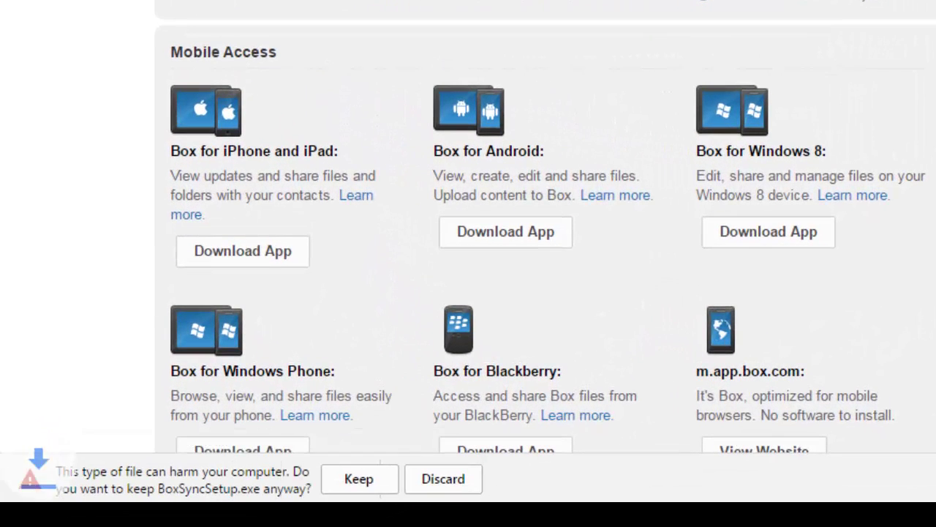
pyautogui.click(357, 482)
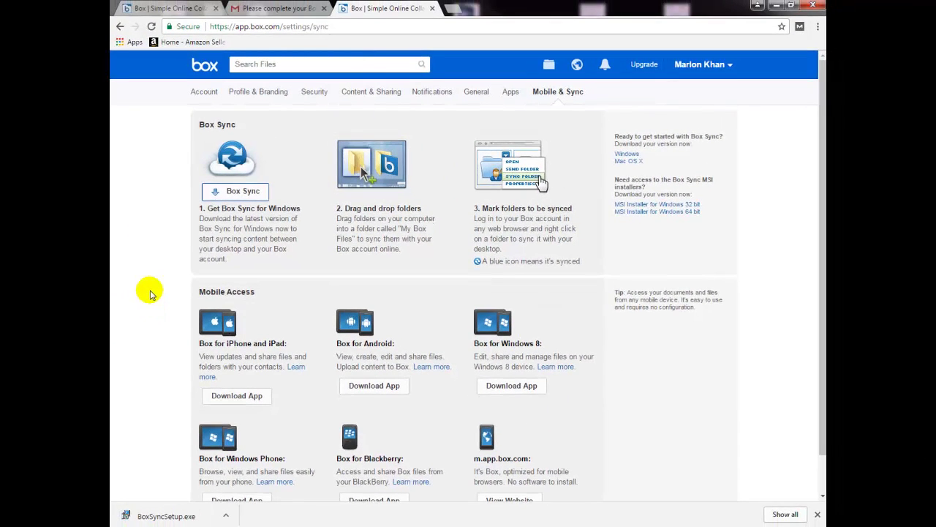
# - Run BoxSyncSetup.exe, accept the license terms, and install Box Sync with administrator approval
pyautogui.click(153, 515)
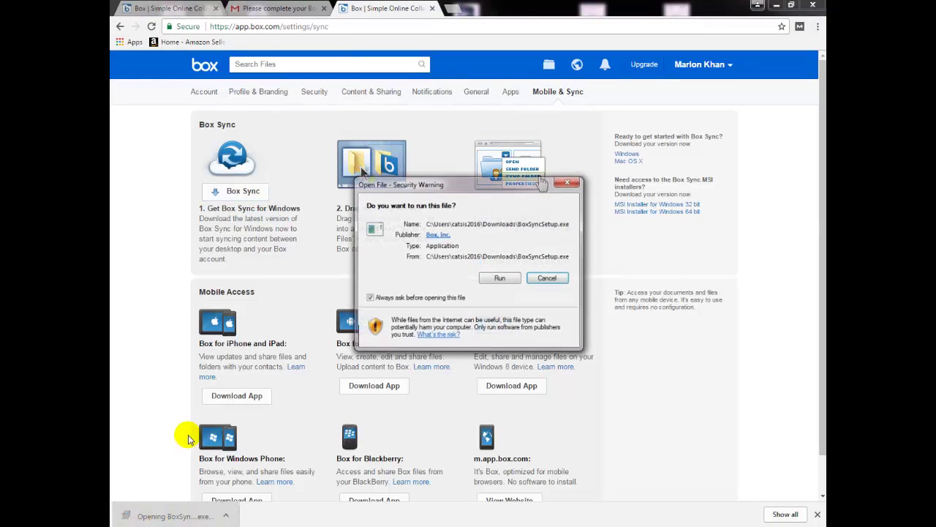
pyautogui.click(497, 277)
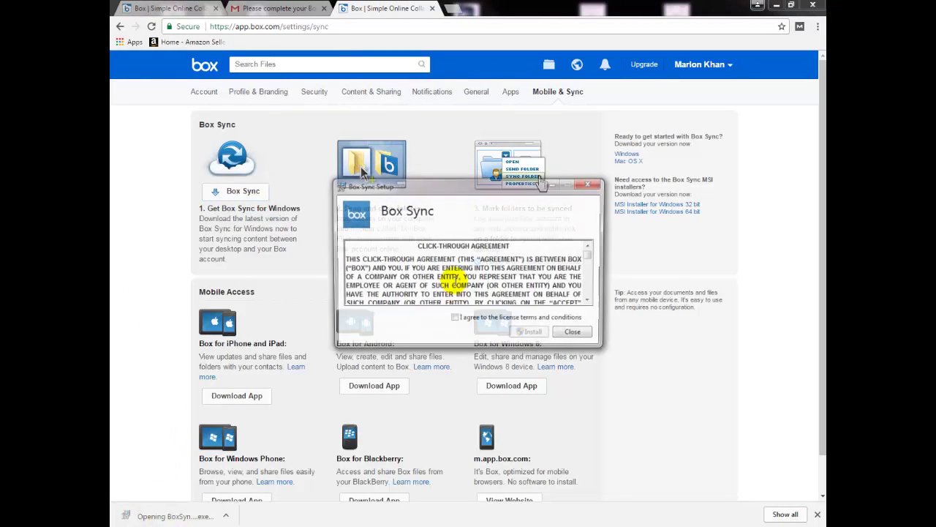
pyautogui.click(454, 319)
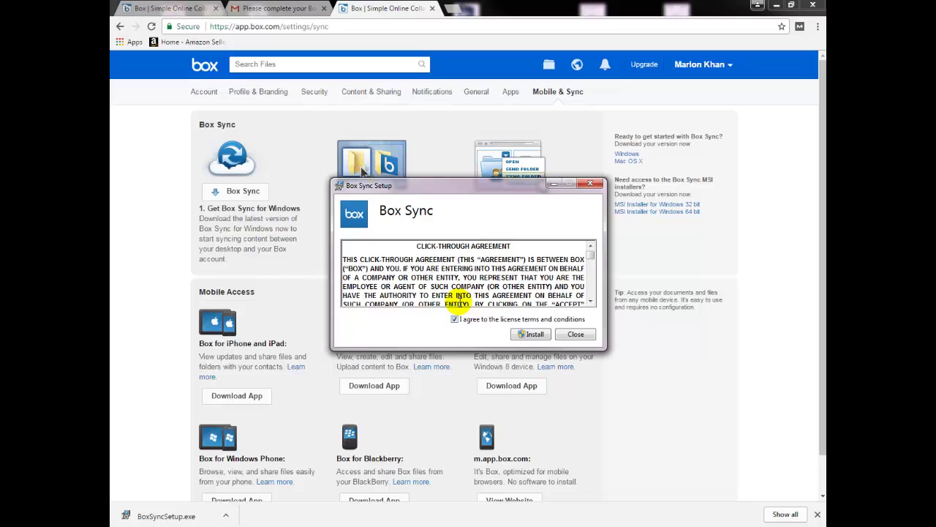
pyautogui.click(532, 333)
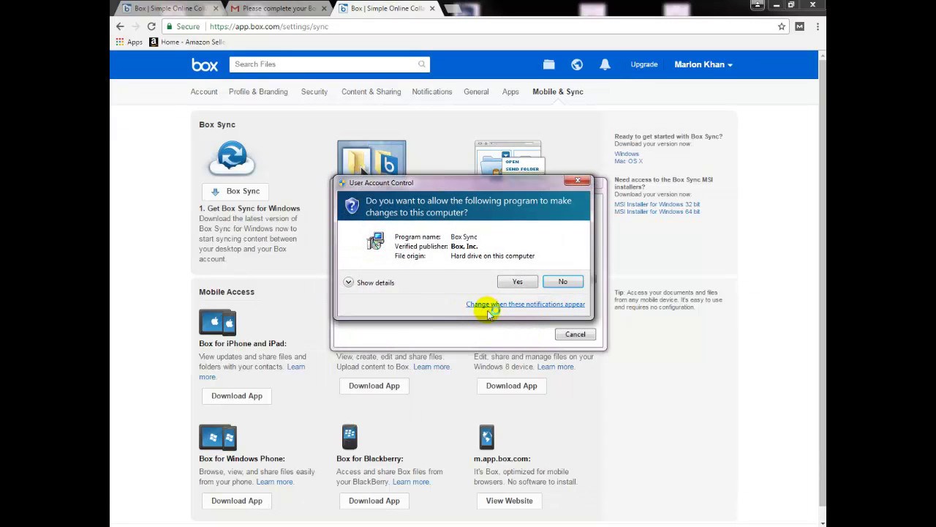
pyautogui.click(515, 280)
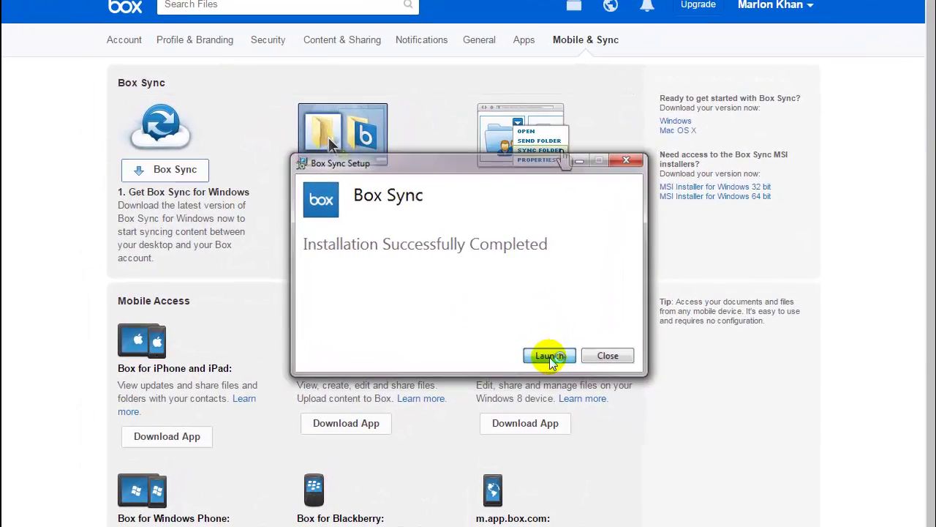
# - Launch Box Sync and open its sign-in window from the tray menu
pyautogui.click(549, 357)
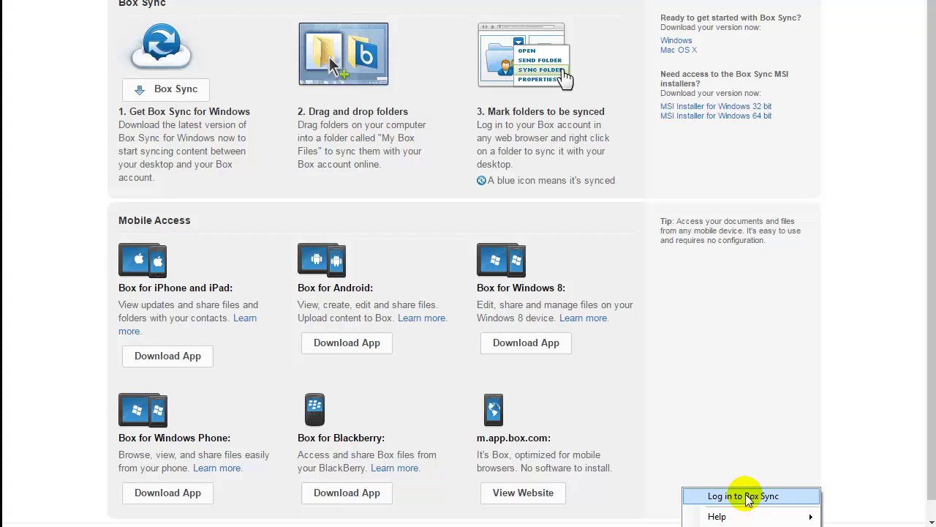
pyautogui.click(841, 509)
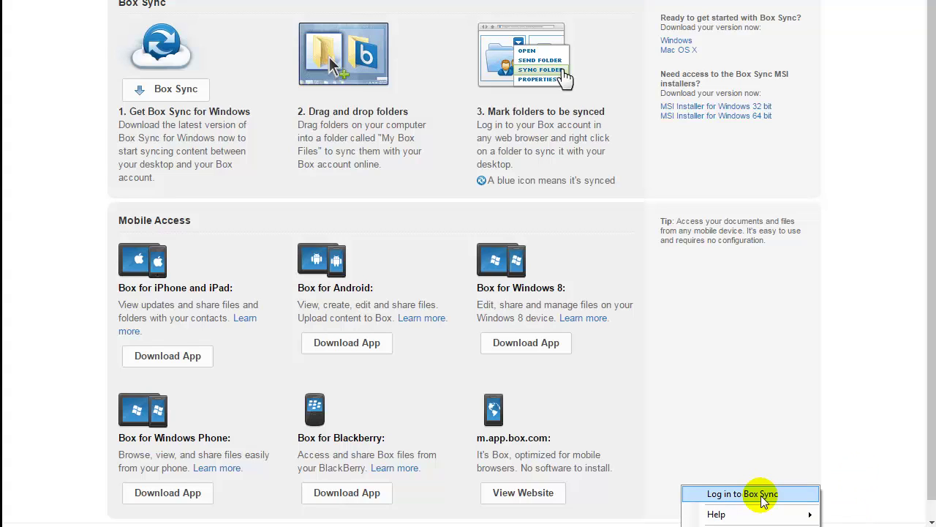
pyautogui.click(763, 496)
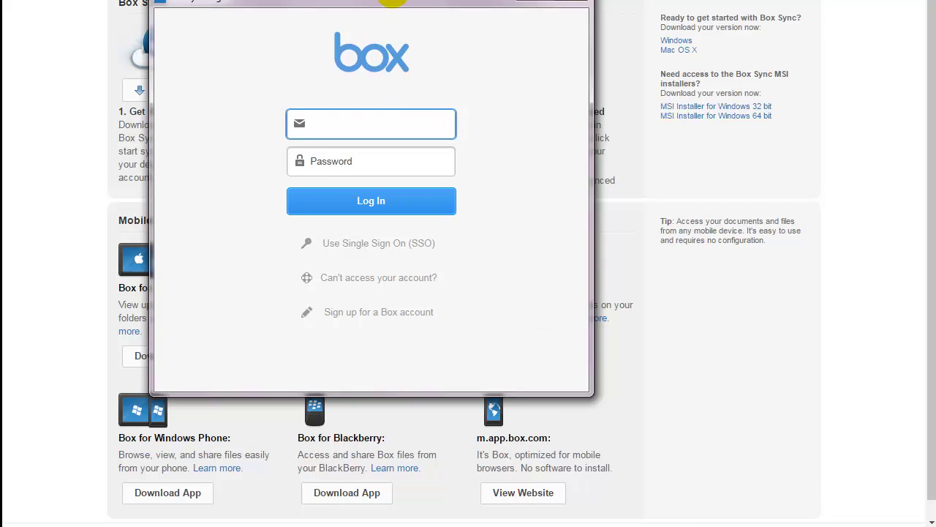
pyautogui.moveTo(393, 5); pyautogui.dragTo(572, 5)
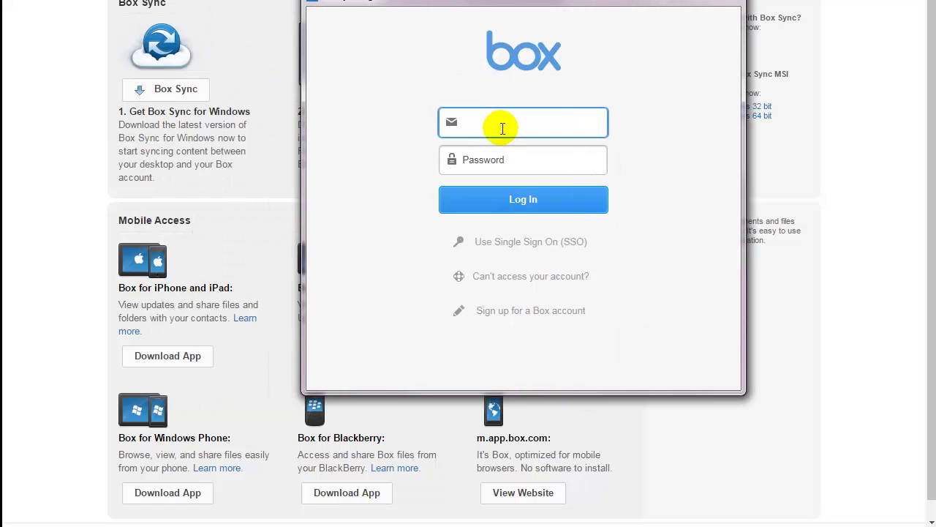
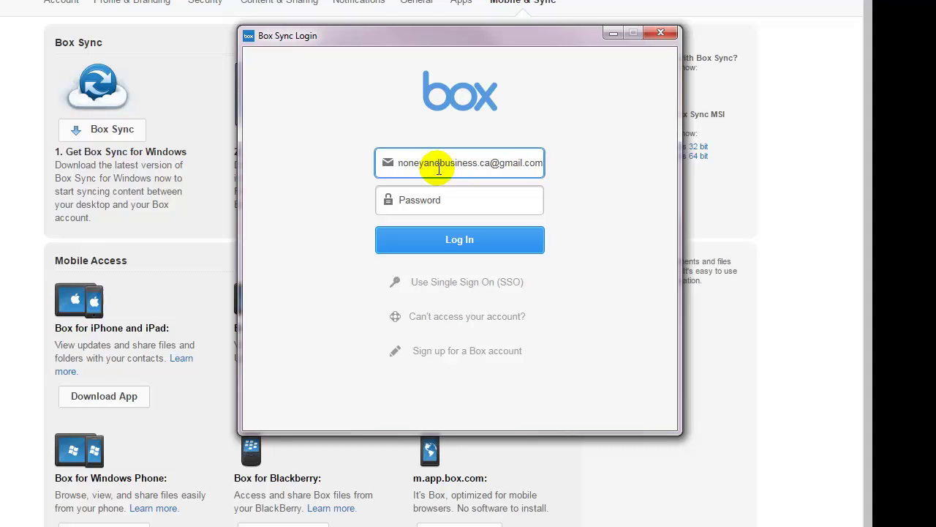
# - Sign in to Box Sync with the account credentials, start syncing, and view its settings
pyautogui.press('Tab')
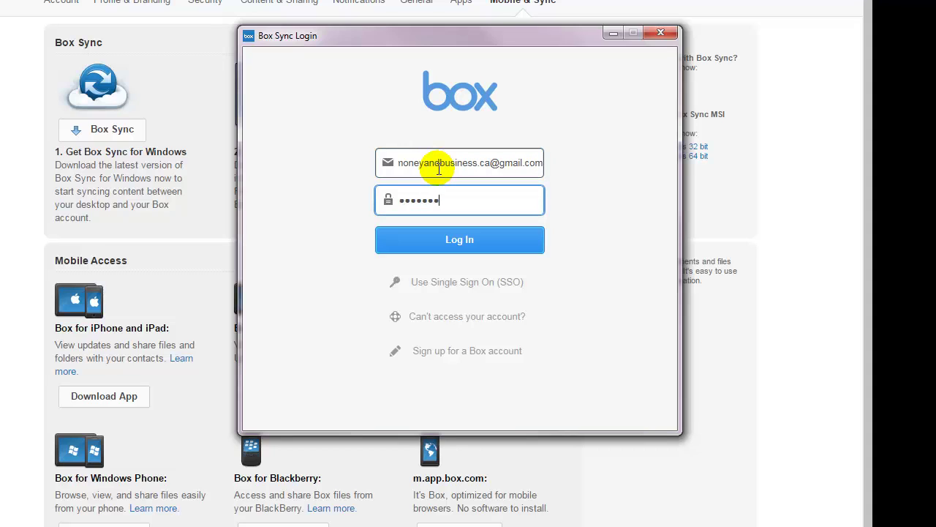
pyautogui.click(428, 247)
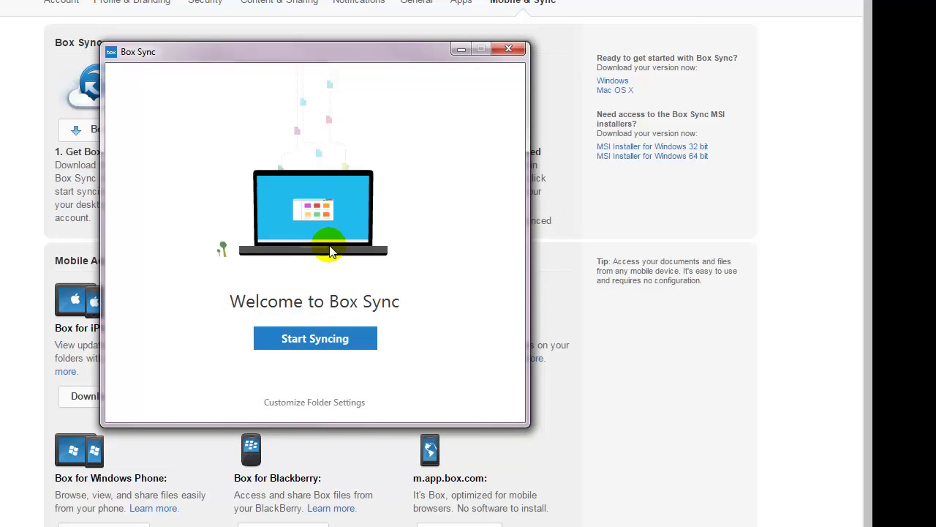
pyautogui.click(316, 341)
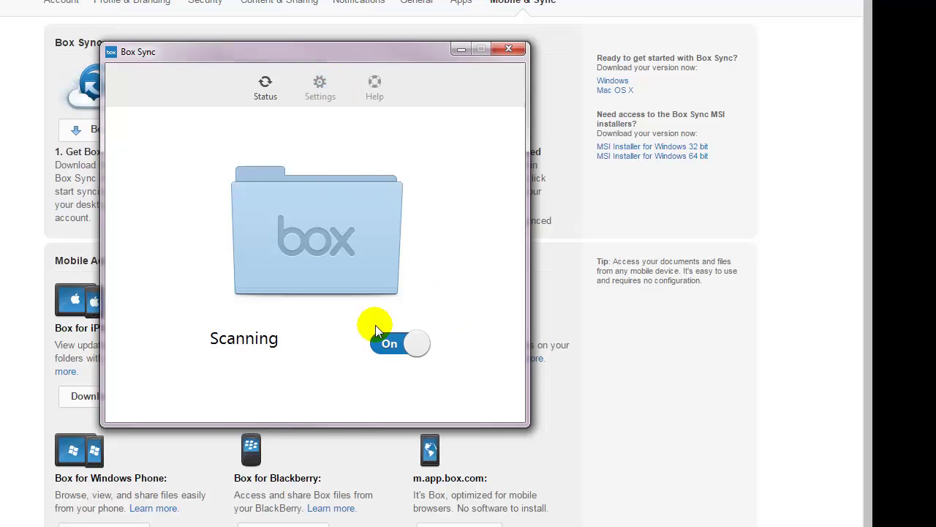
pyautogui.click(320, 88)
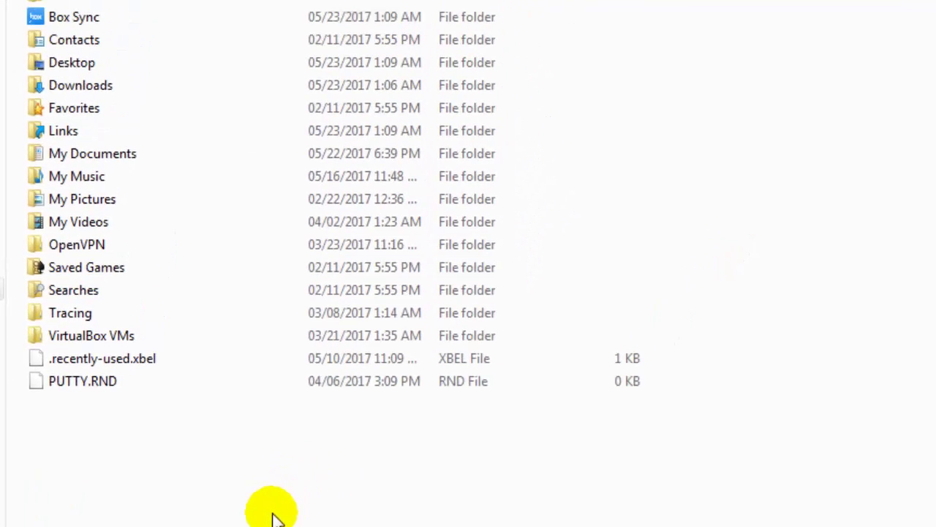
# - Drag 3040870R94 and images record into the empty Box Sync folder and check their sync status
pyautogui.click(84, 18)
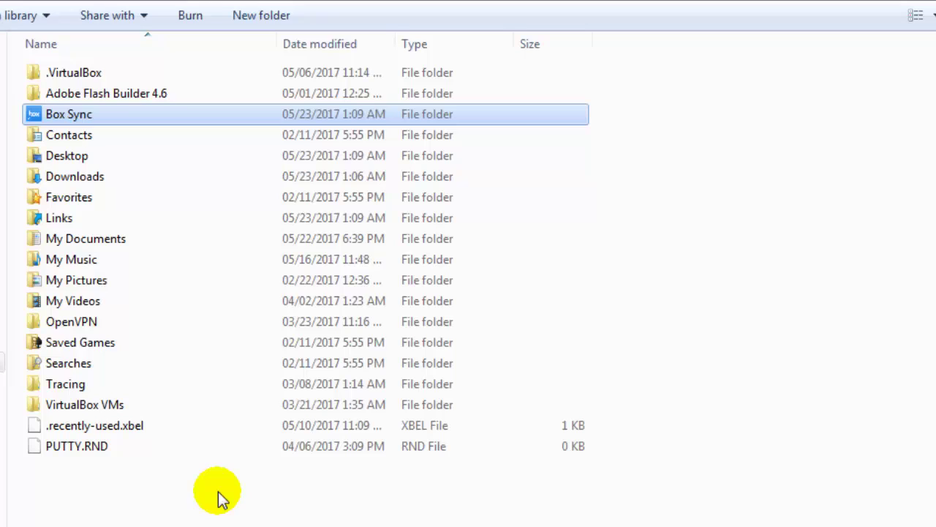
pyautogui.doubleClick(81, 116)
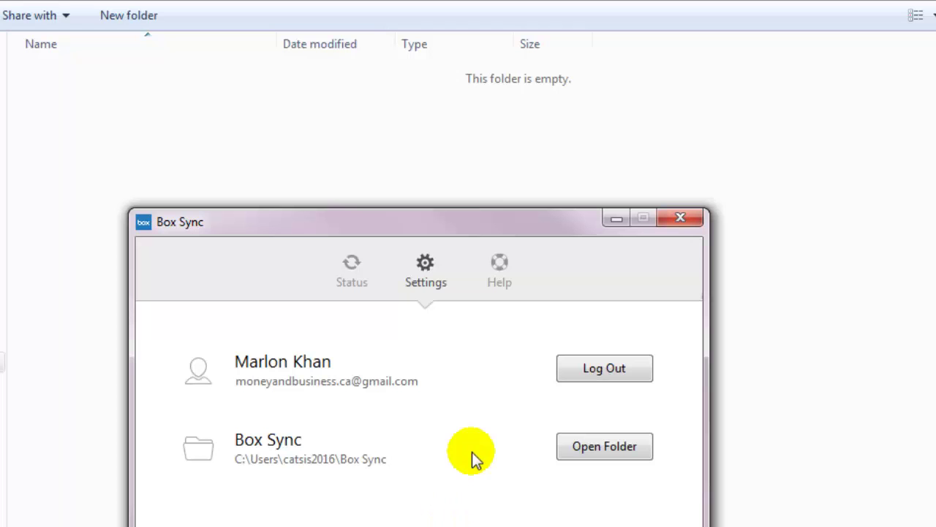
pyautogui.moveTo(505, 220); pyautogui.dragTo(713, 225)
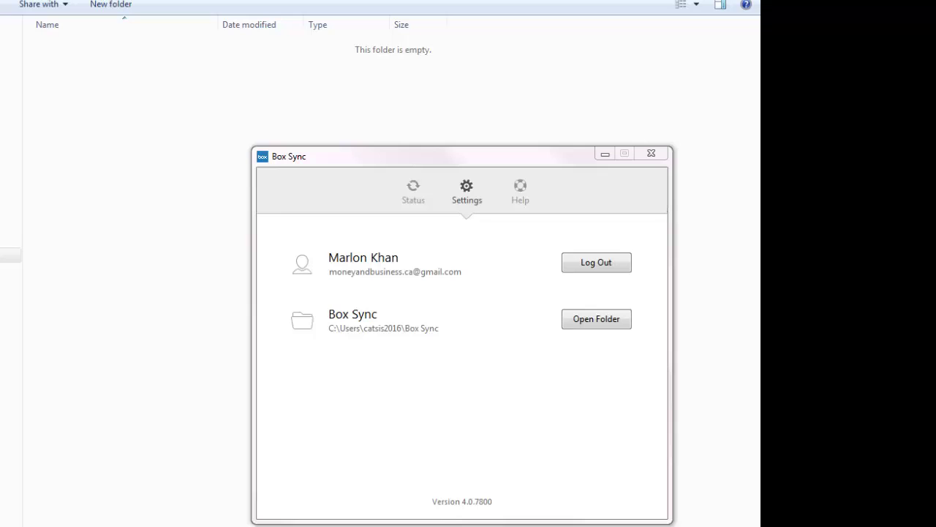
pyautogui.moveTo(681, 32); pyautogui.dragTo(102, 202)
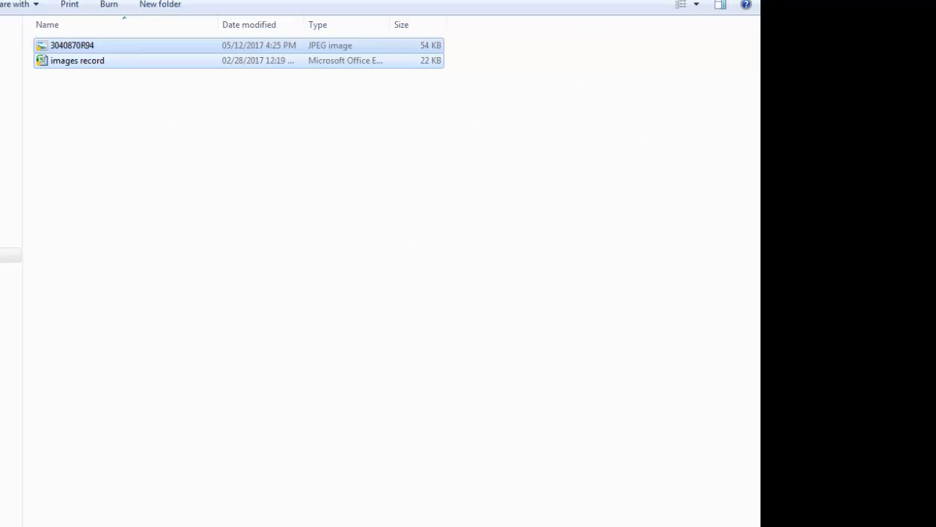
pyautogui.hotkey('alt', 'Tab')
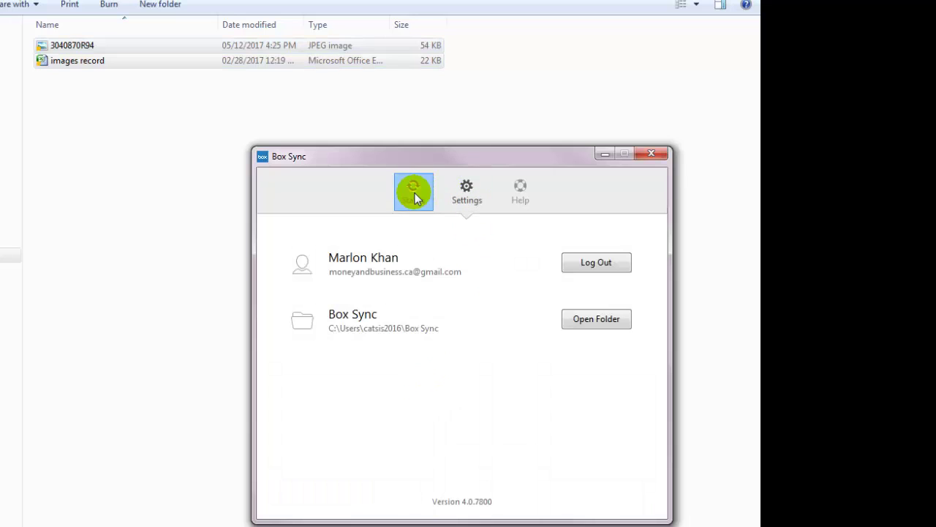
pyautogui.click(414, 191)
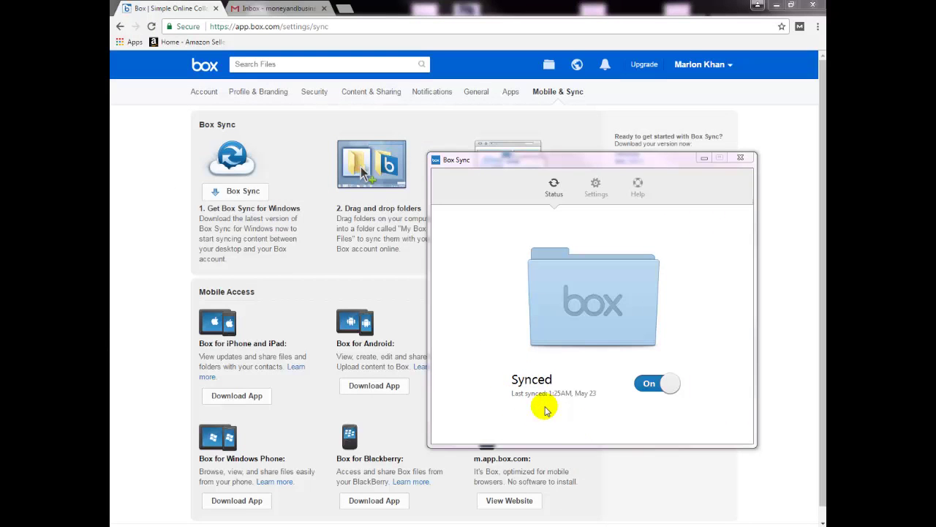
# - Show Box's All Files list with 3040870R94.jpg and images record.xlsx beside the local Box Sync folder
pyautogui.click(150, 249)
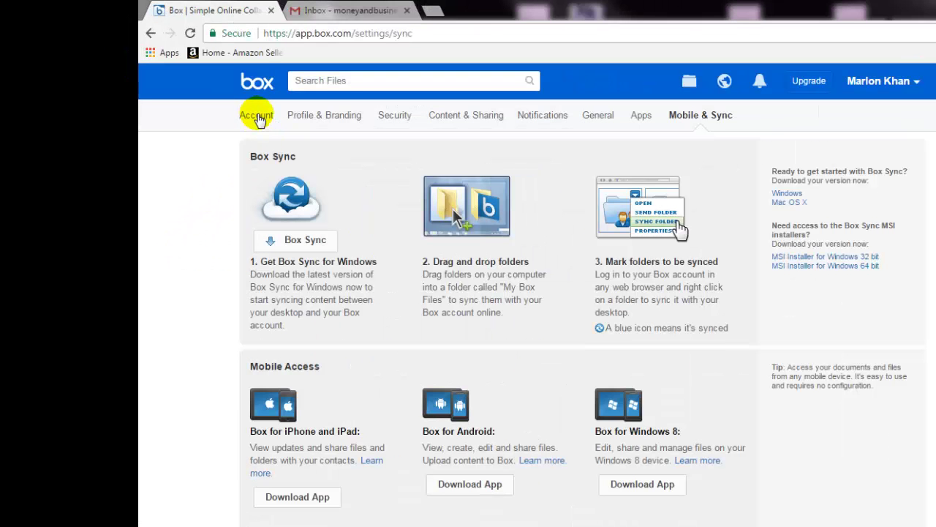
pyautogui.click(205, 65)
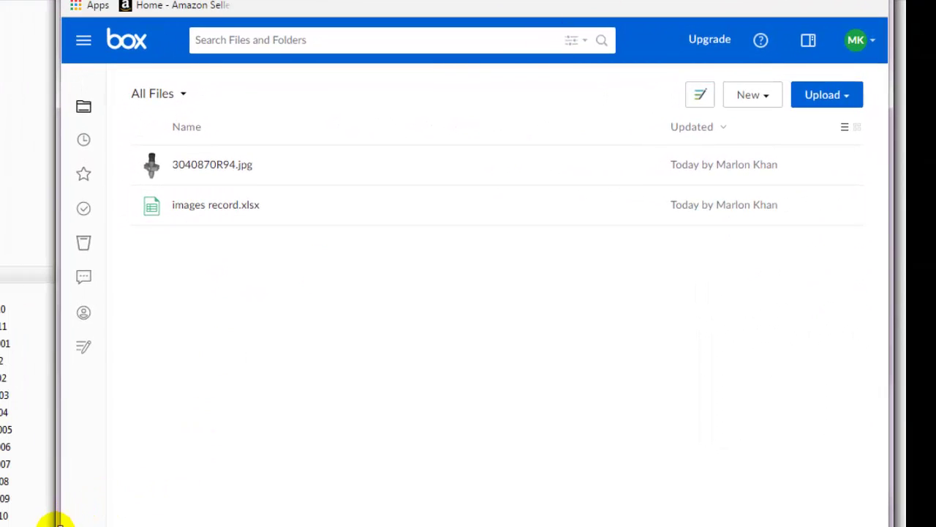
pyautogui.press('super+Right')
pyautogui.click(247, 319)
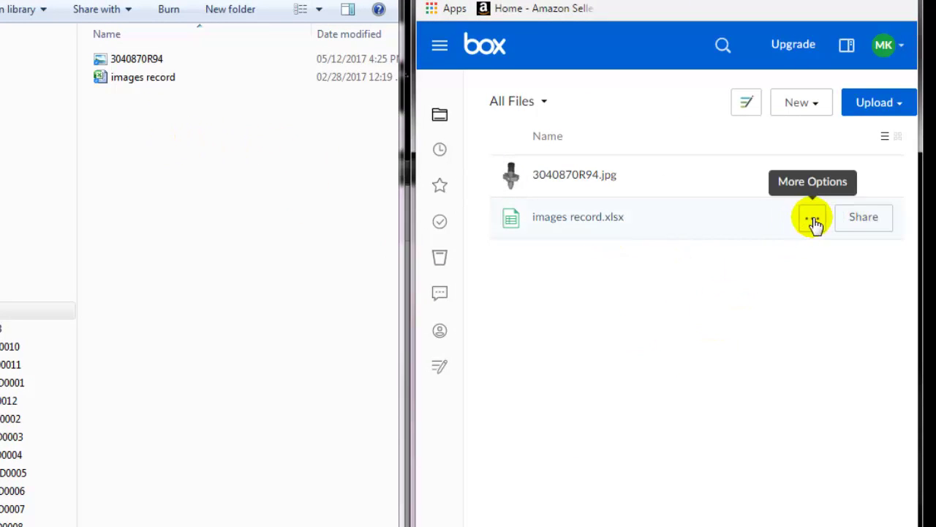
# - Trash 3040870R94.jpg through its More Actions menu and confirm with Okay
pyautogui.click(813, 220)
pyautogui.moveTo(724, 499)
pyautogui.moveTo(721, 517)
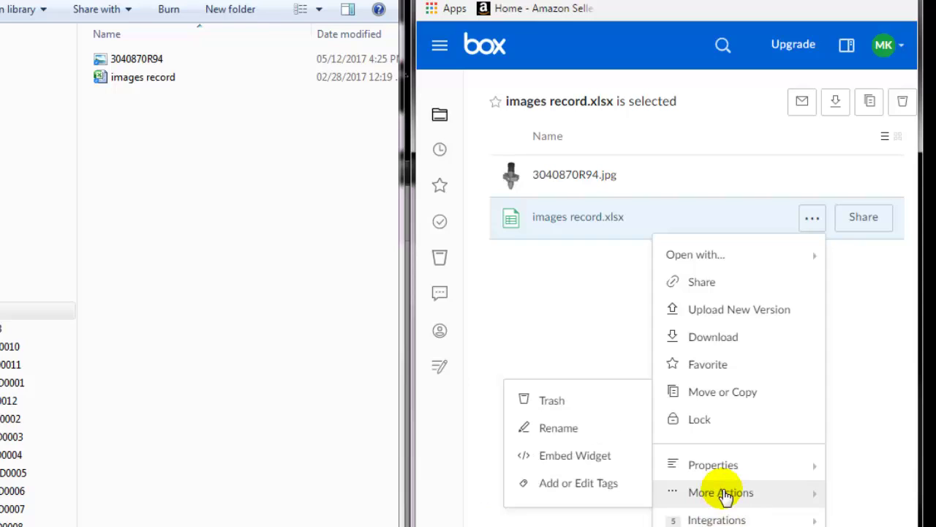
pyautogui.click(554, 407)
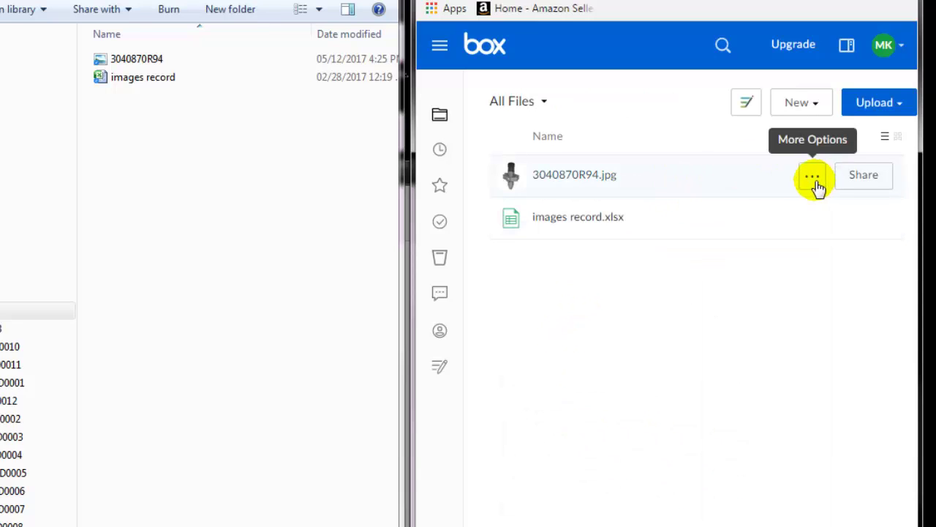
pyautogui.click(811, 180)
pyautogui.click(810, 181)
pyautogui.moveTo(706, 429)
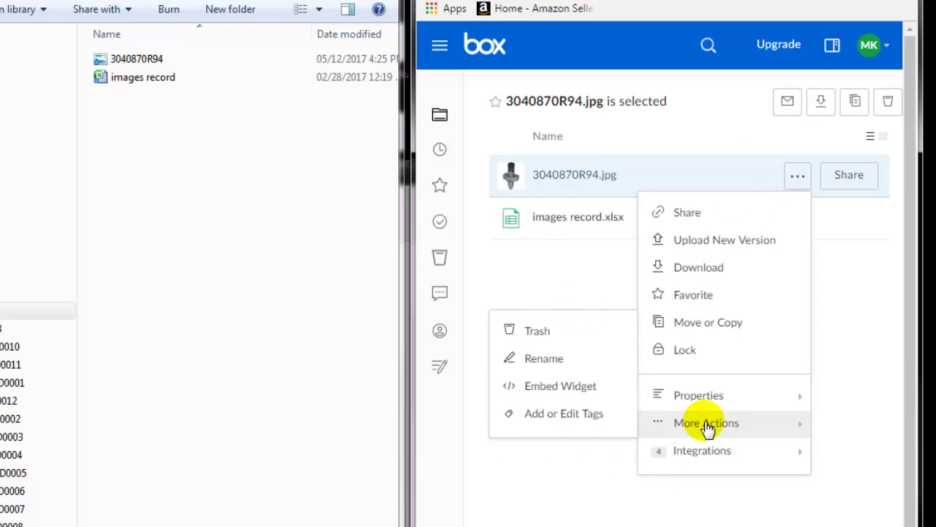
pyautogui.click(534, 335)
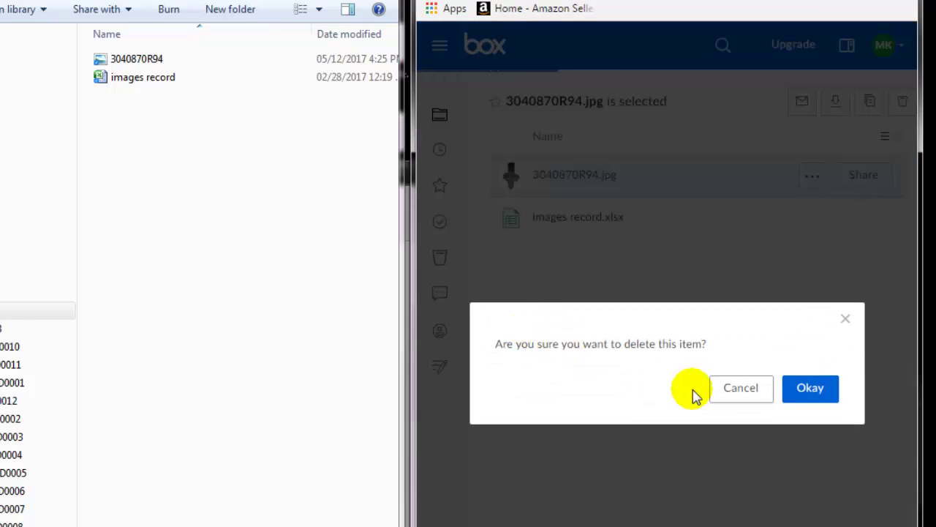
pyautogui.click(811, 389)
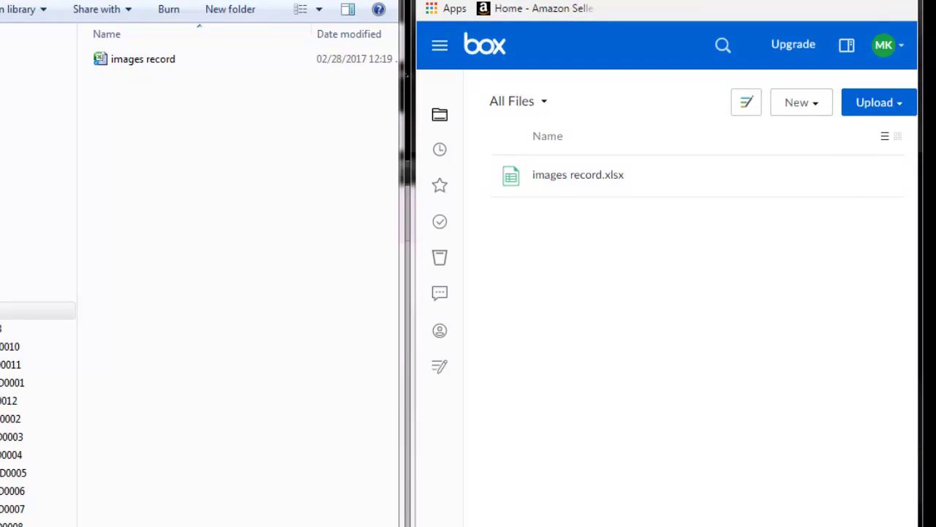
# - Place the Box Sync status window beside Explorer to confirm only images record remains, Synced
pyautogui.click(181, 98)
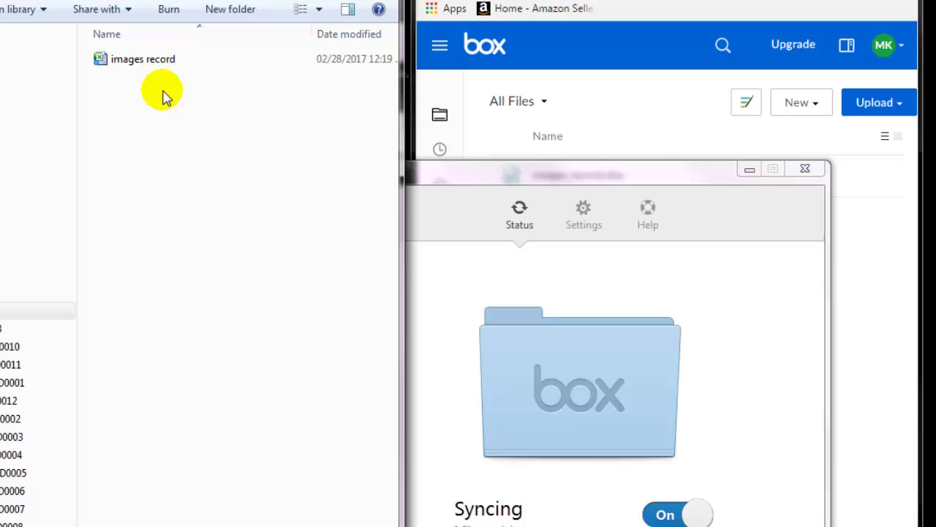
pyautogui.click(857, 251)
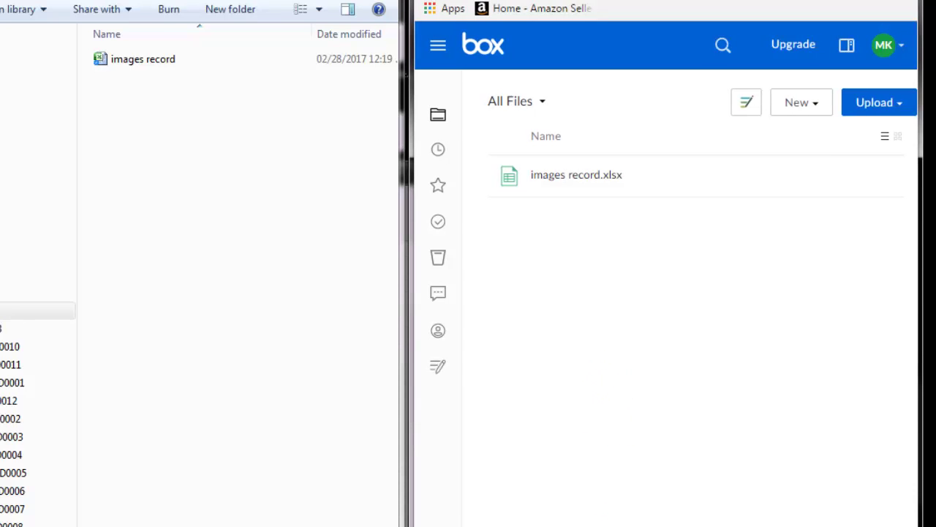
pyautogui.moveTo(592, 171); pyautogui.dragTo(413, 172)
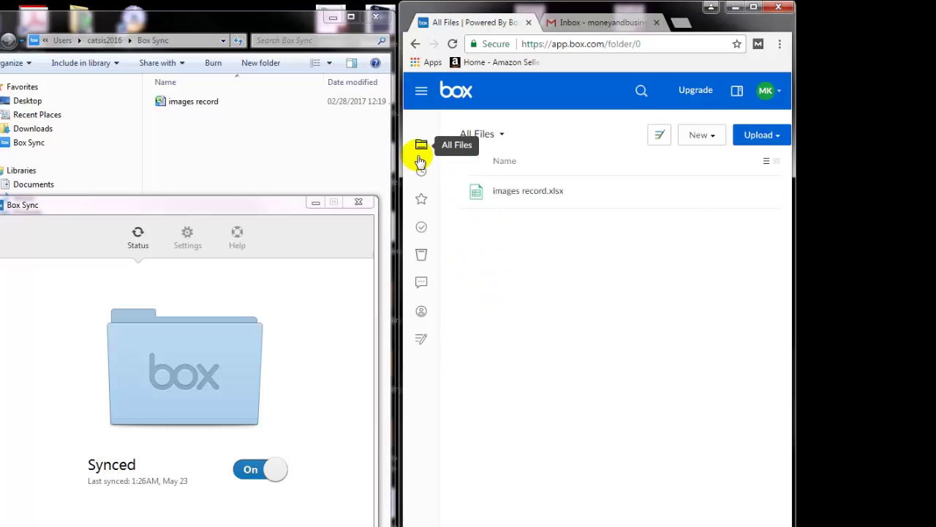
# - Restore 3040870R94.jpg from the Box Trash, confirm with Okay, and close the sync status window
pyautogui.click(421, 255)
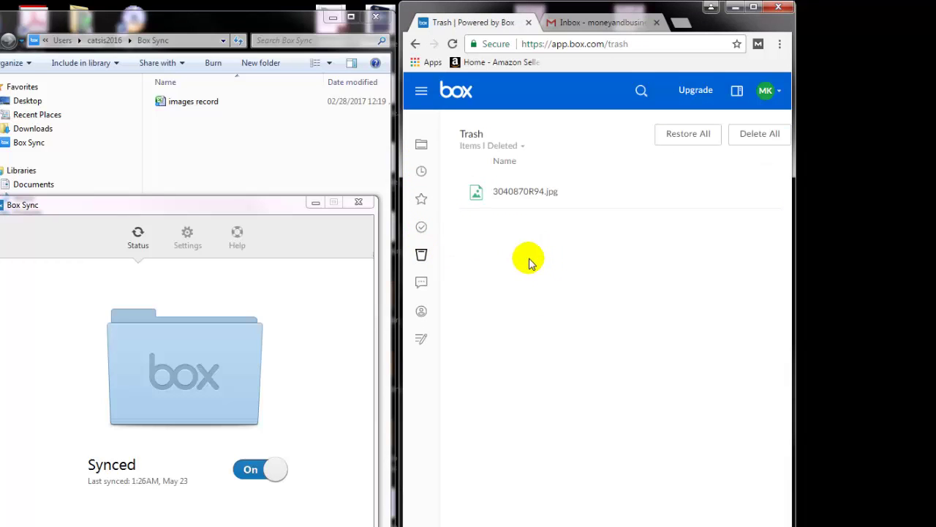
pyautogui.click(763, 193)
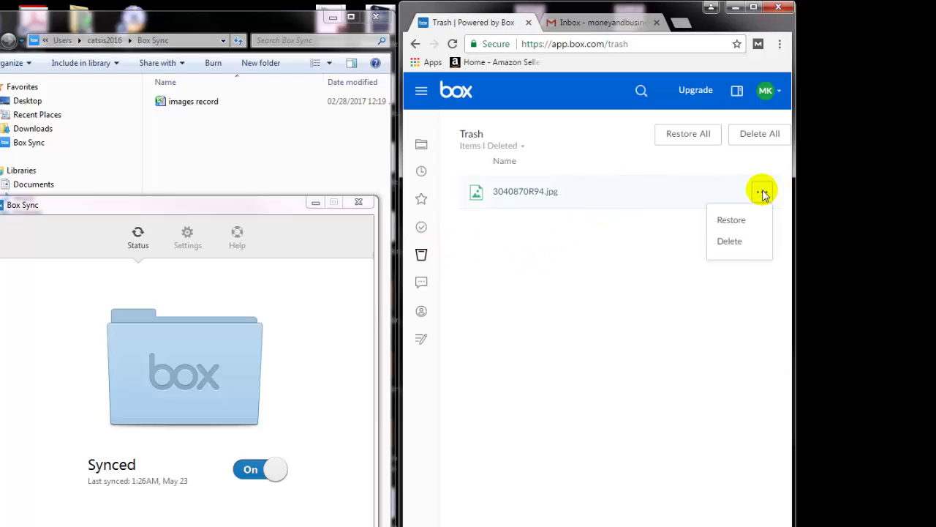
pyautogui.click(732, 221)
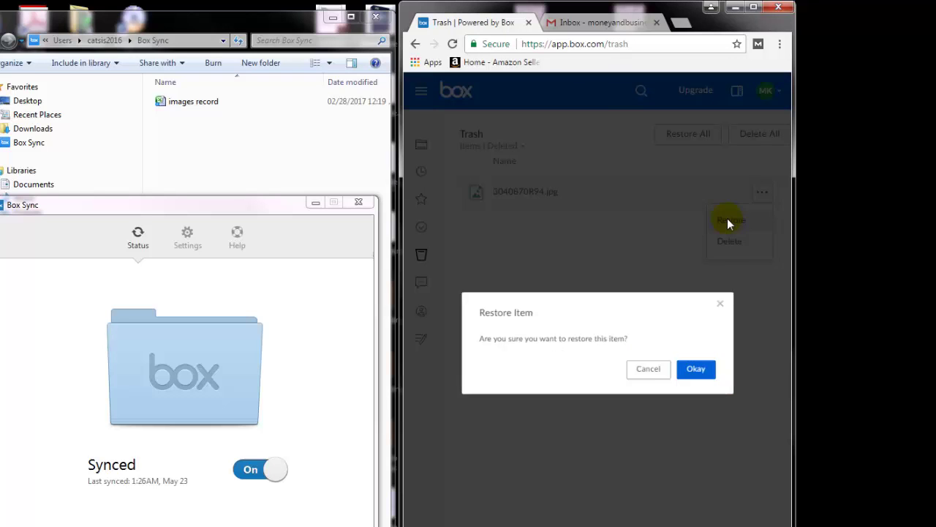
pyautogui.click(714, 371)
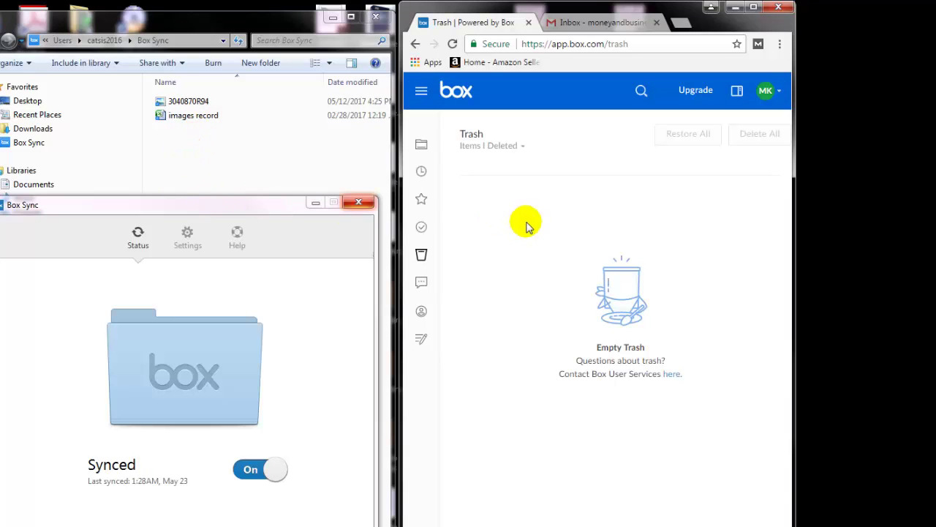
pyautogui.moveTo(183, 205); pyautogui.dragTo(401, 181)
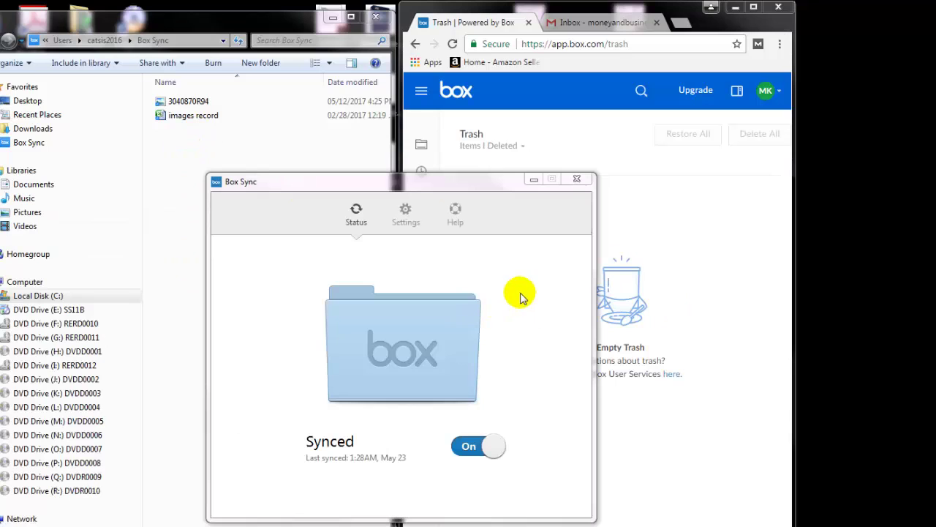
pyautogui.click(577, 181)
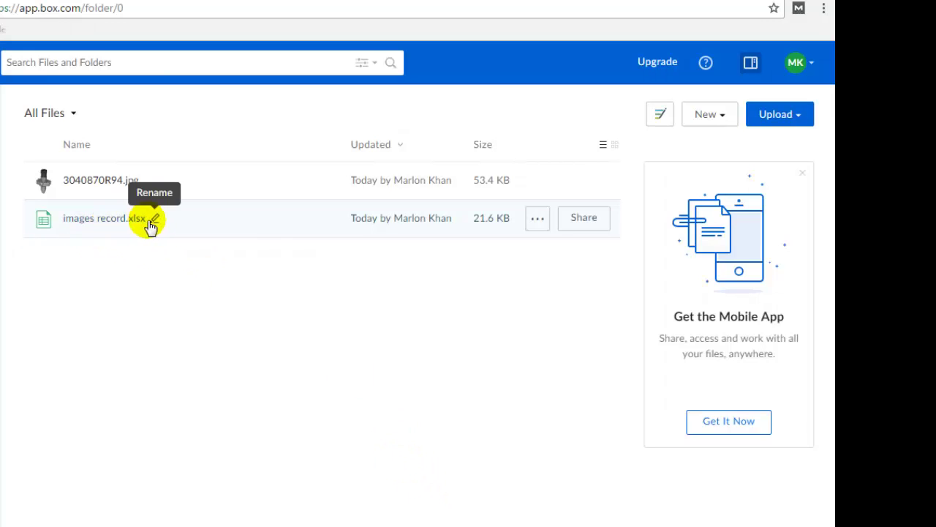
# - Preview images record.xlsx and open its Open dropdown listing desktop apps
pyautogui.click(90, 225)
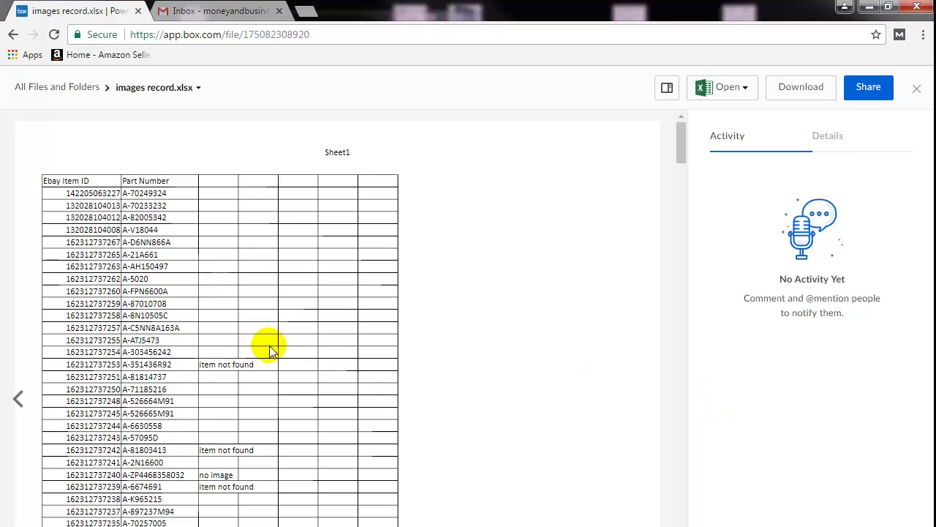
pyautogui.doubleClick(253, 305)
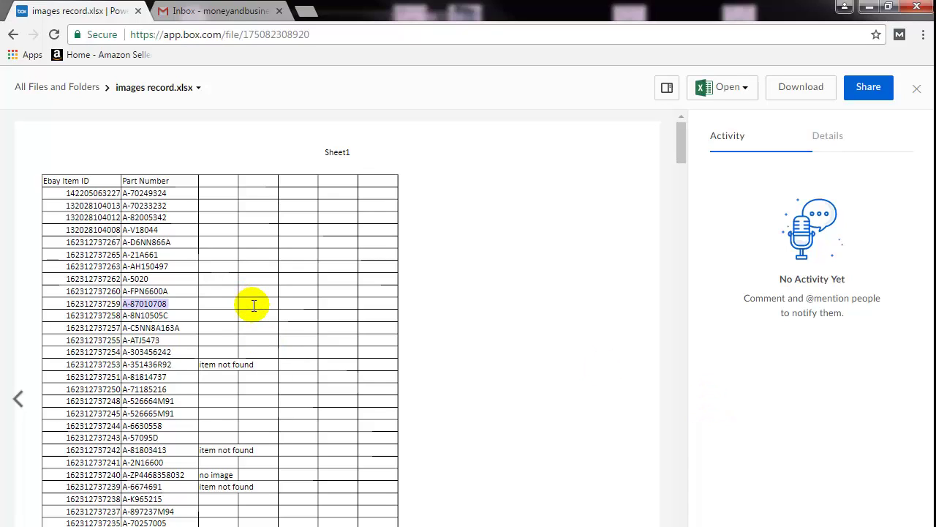
pyautogui.click(252, 305)
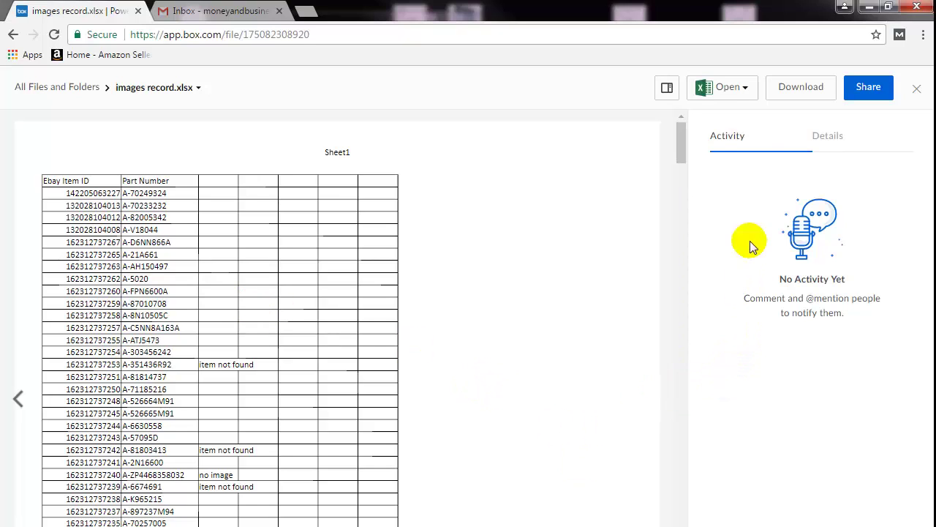
pyautogui.click(747, 90)
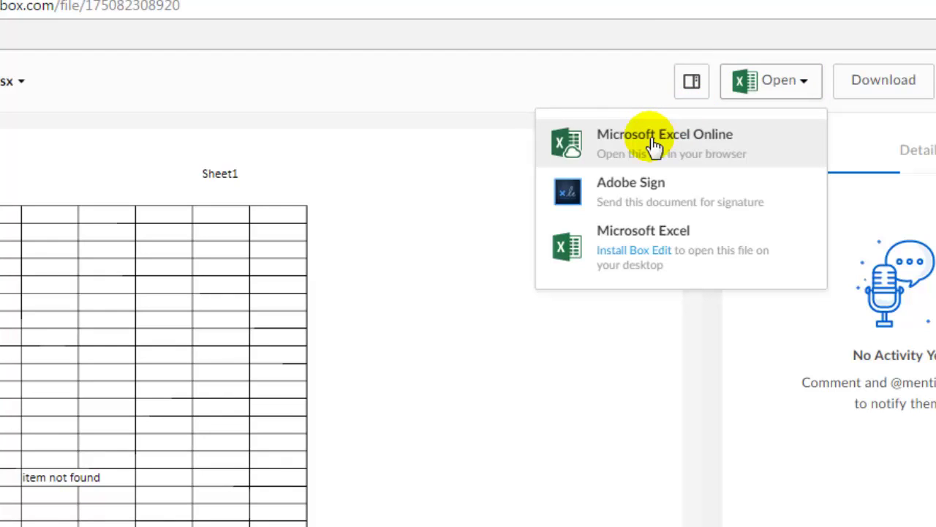
# - Choose desktop Excel, then download and keep BoxToolsInstaller.exe
pyautogui.click(672, 241)
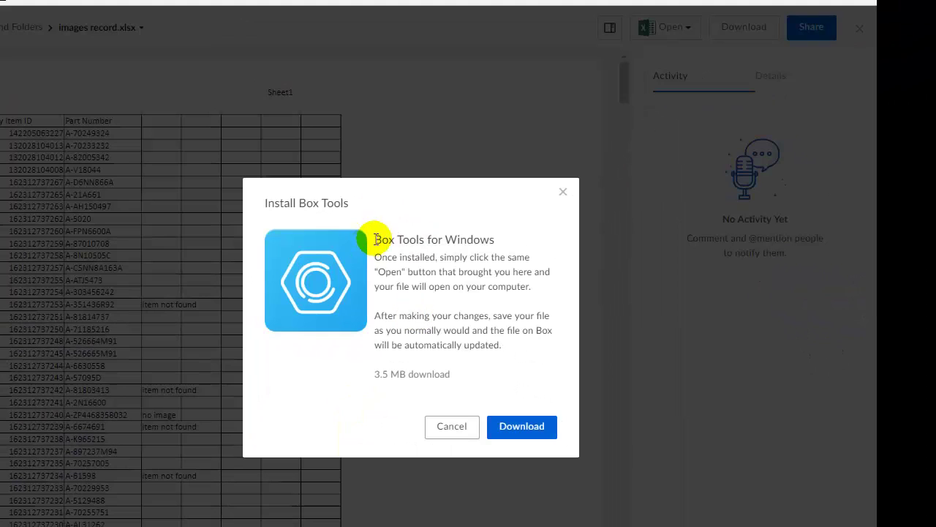
pyautogui.moveTo(374, 240); pyautogui.dragTo(497, 237)
pyautogui.click(502, 348)
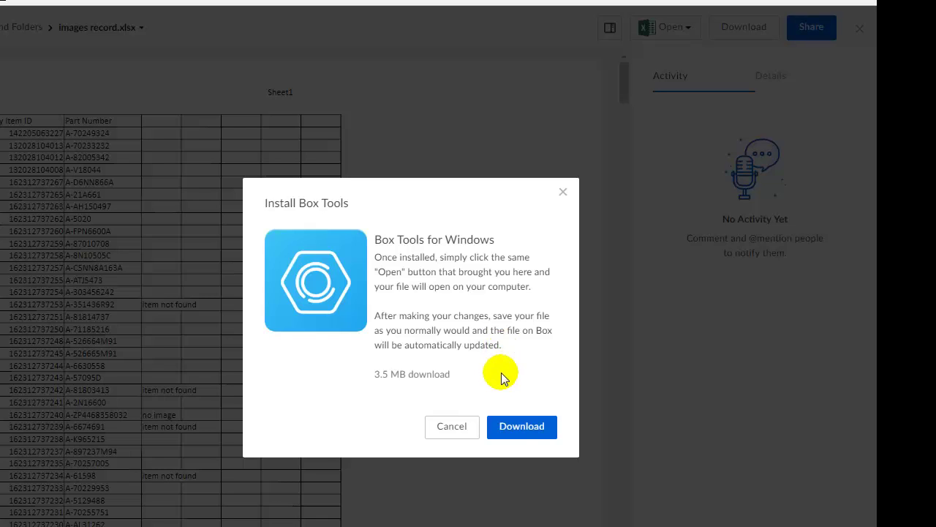
pyautogui.click(521, 426)
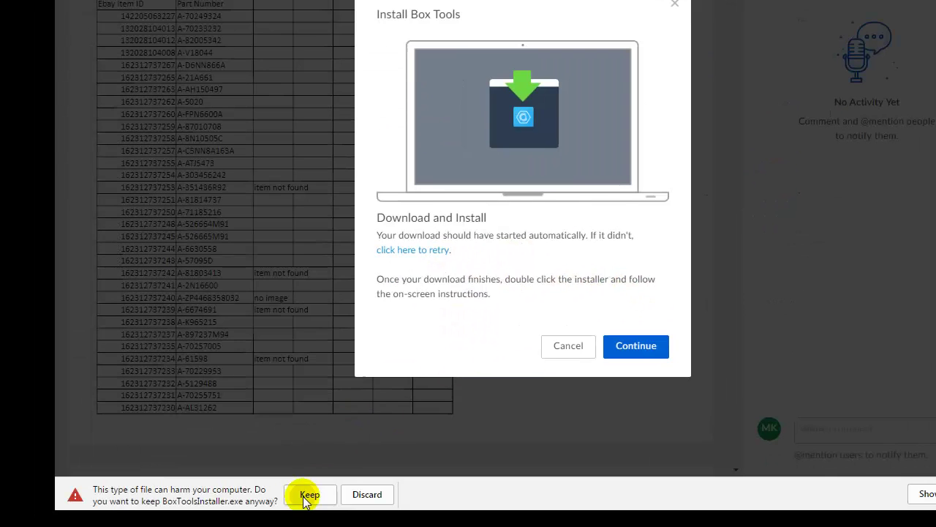
pyautogui.click(292, 524)
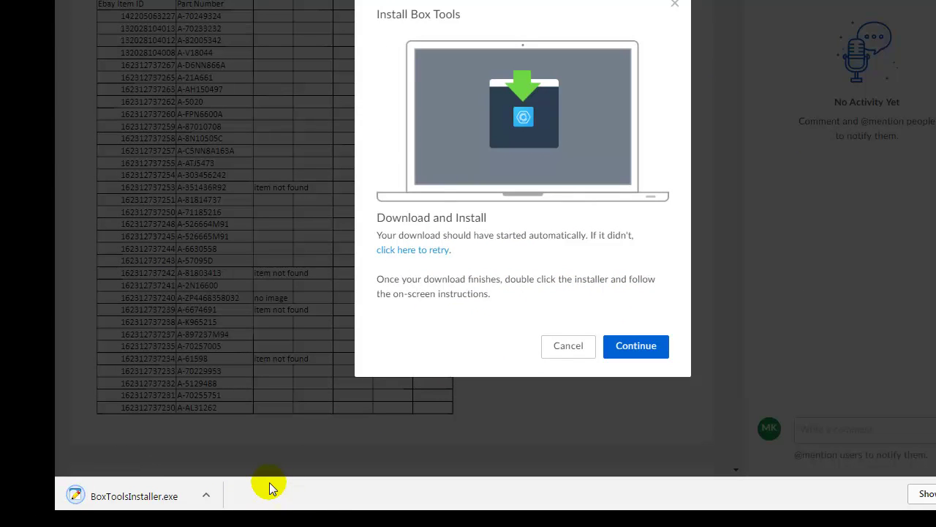
# - Run BoxToolsInstaller.exe through Next, Install and Finish, then cancel the web prompt
pyautogui.click(144, 503)
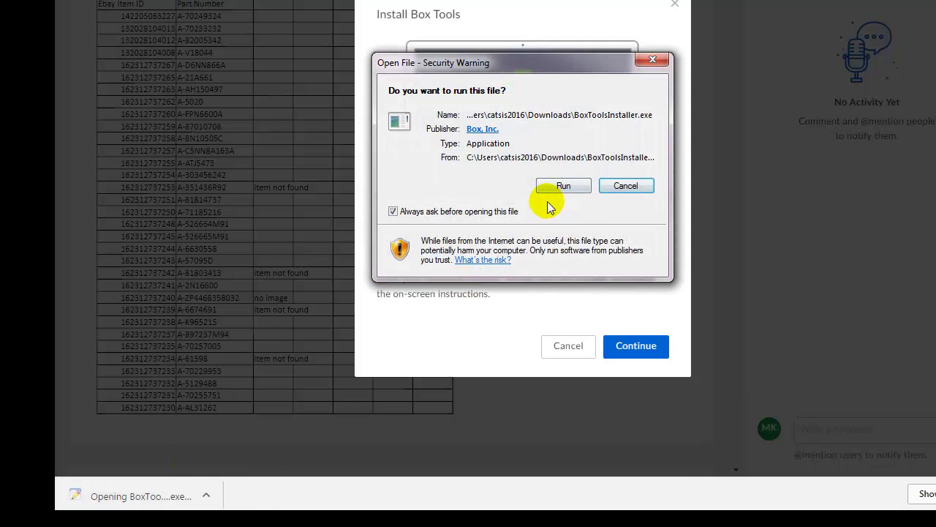
pyautogui.click(554, 184)
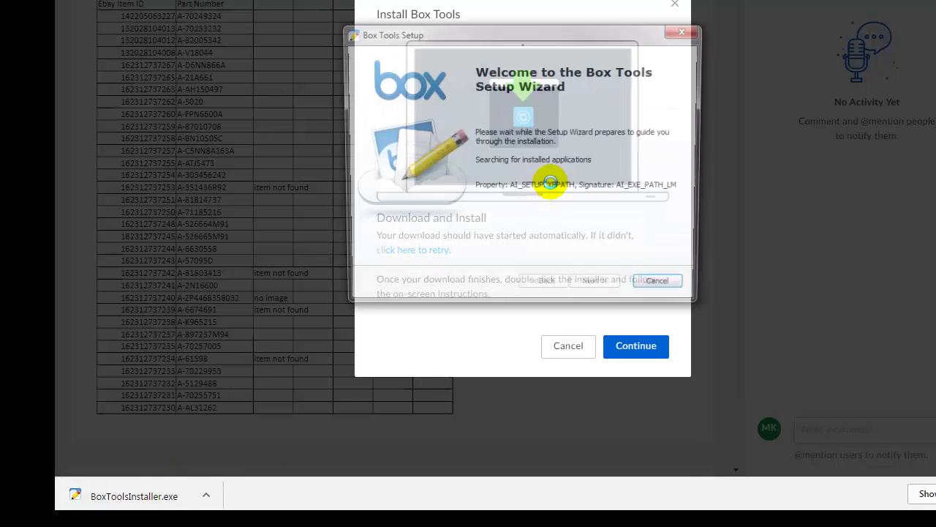
pyautogui.click(606, 288)
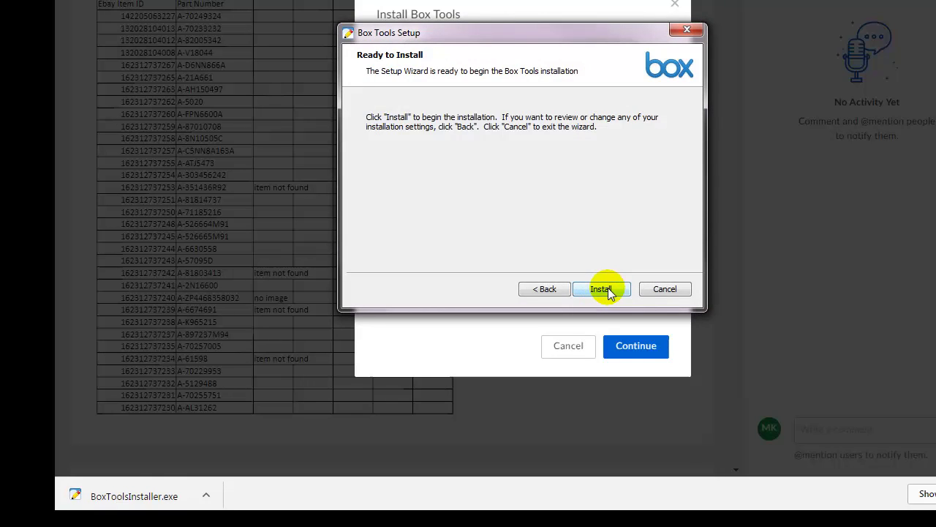
pyautogui.click(607, 288)
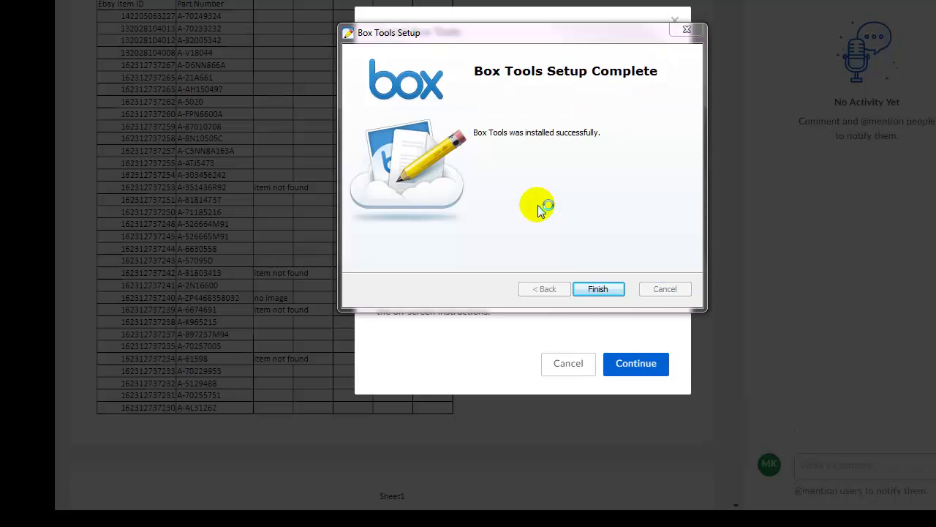
pyautogui.click(596, 290)
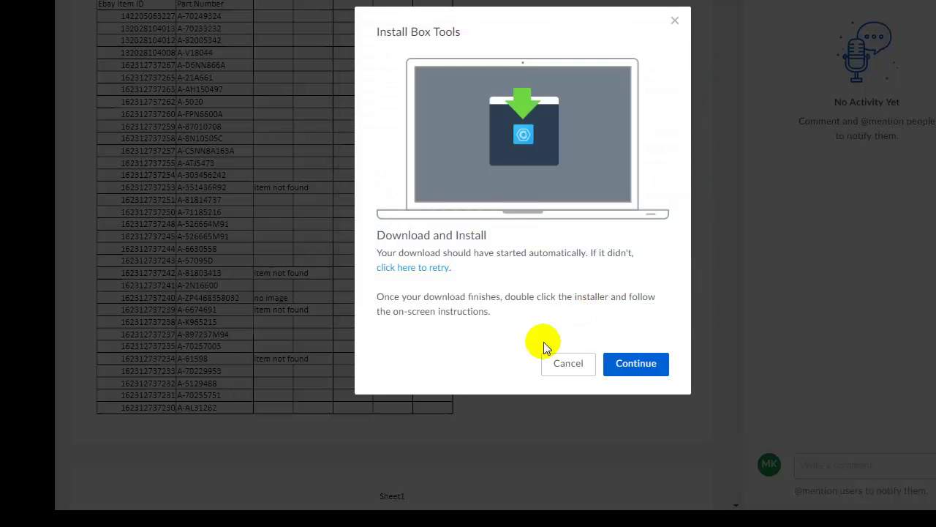
pyautogui.click(568, 365)
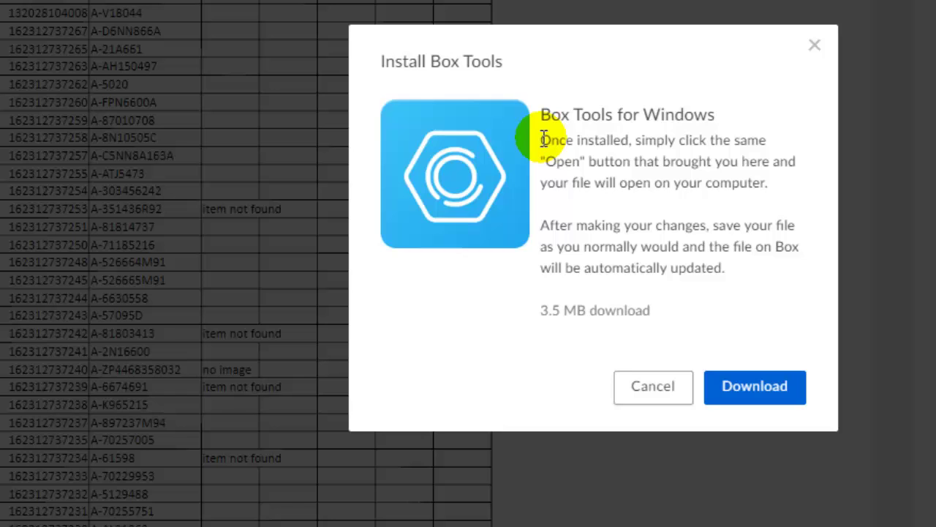
# - Read the post-install note and cancel the Install Box Tools prompt
pyautogui.moveTo(540, 139); pyautogui.dragTo(695, 190)
pyautogui.moveTo(615, 242); pyautogui.dragTo(711, 240)
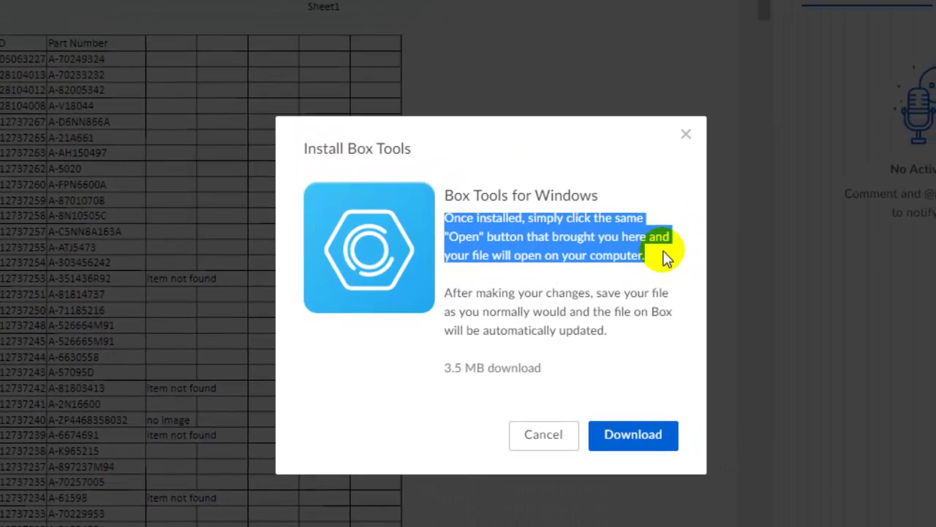
pyautogui.click(545, 437)
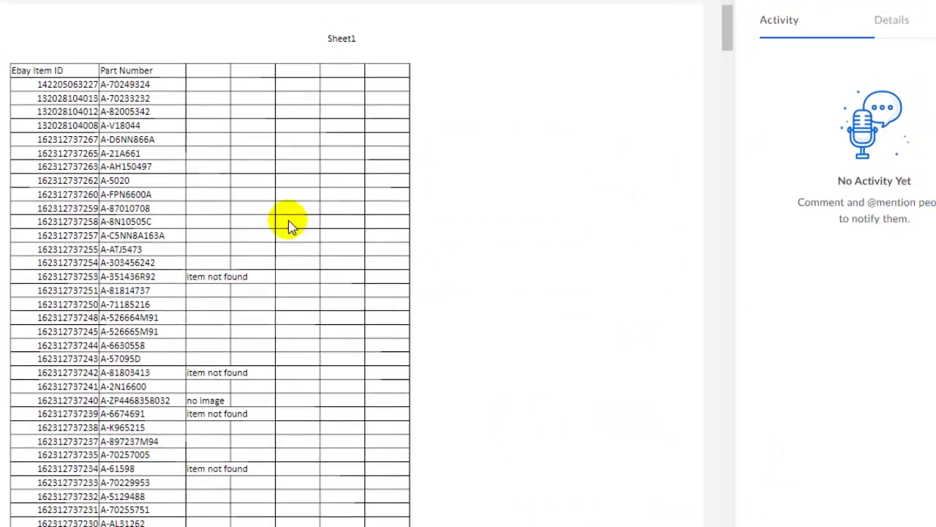
# - From All Files, open images record.xlsx with Open > Microsoft Excel
pyautogui.click(41, 75)
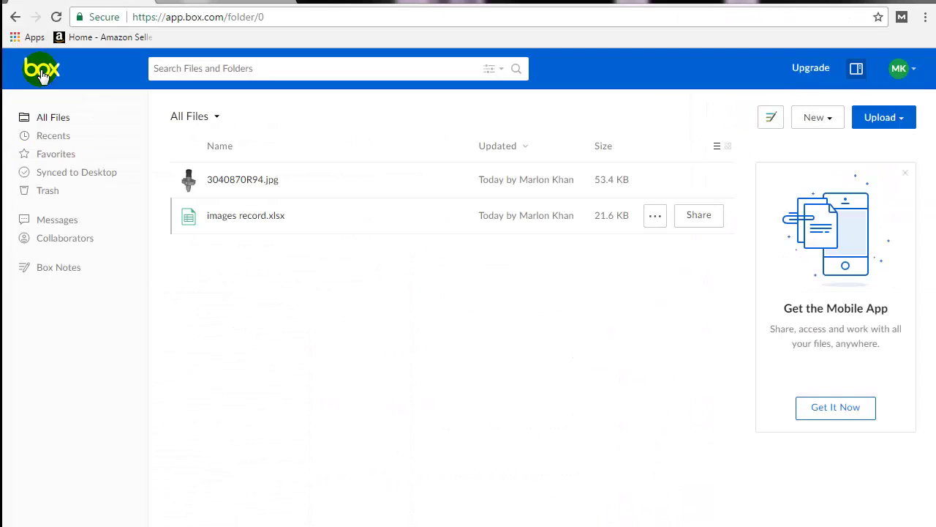
pyautogui.click(265, 224)
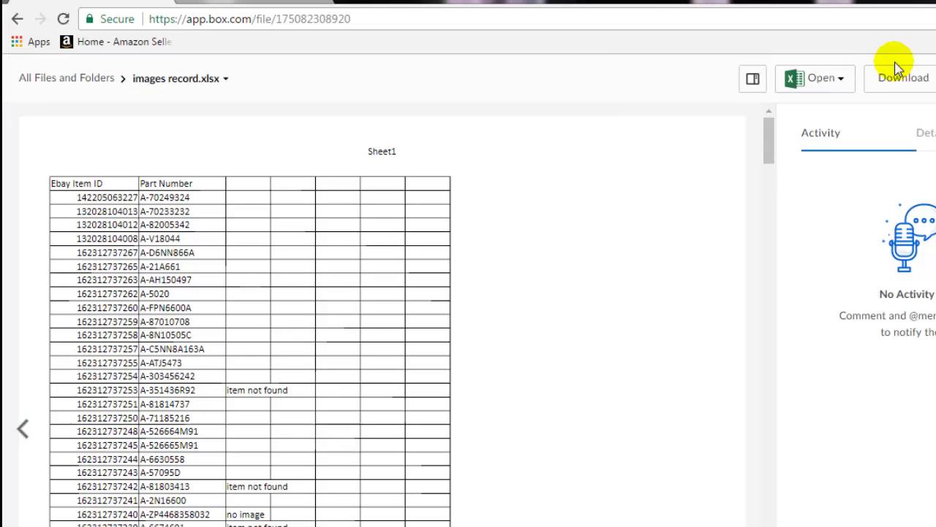
pyautogui.click(841, 78)
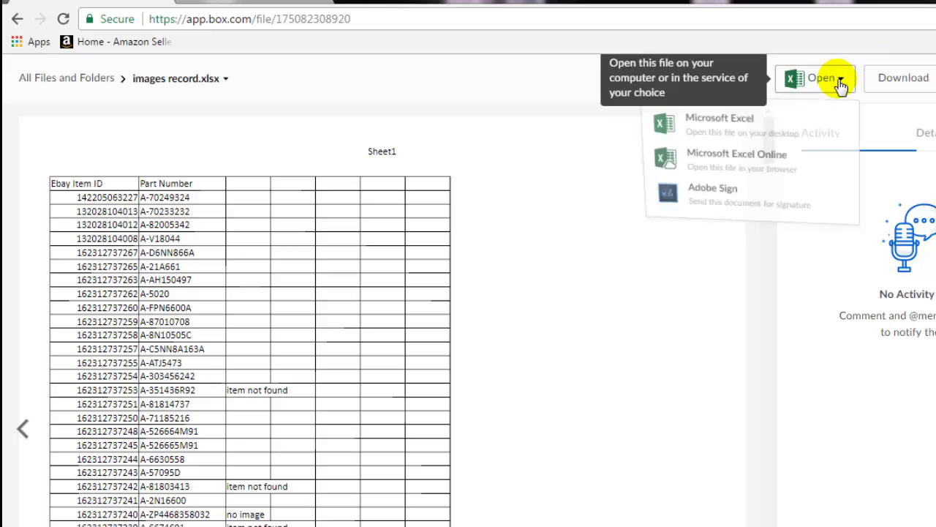
pyautogui.click(706, 125)
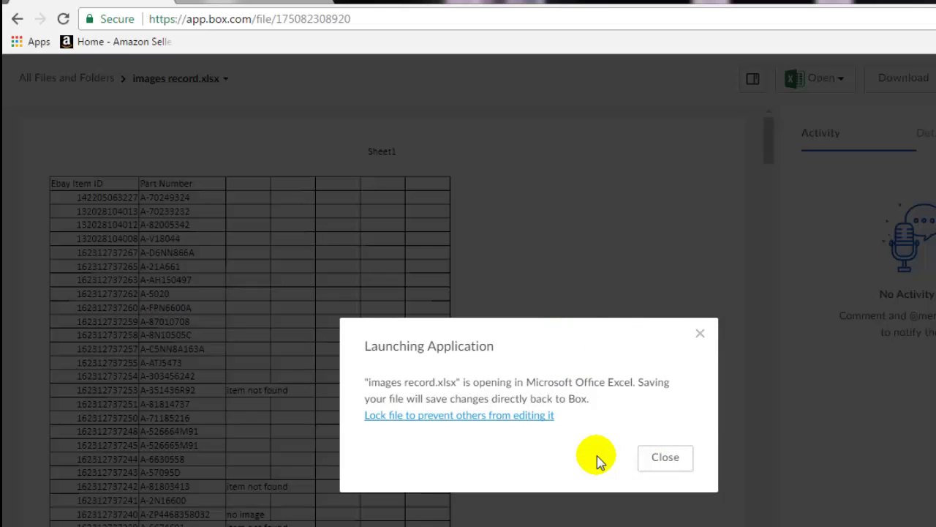
# - Scroll to the top of the sheet and enter 'adsfsdfgxgfdx' in cell C2
pyautogui.click(665, 459)
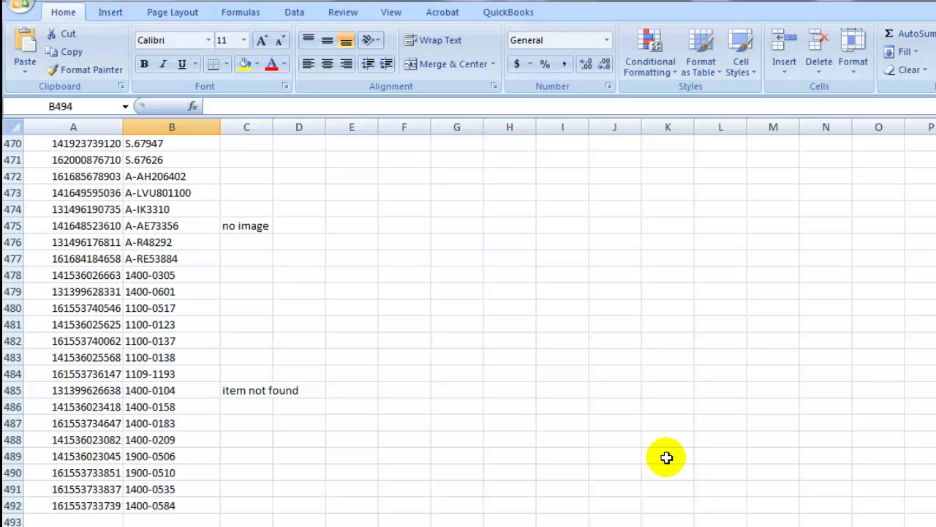
pyautogui.click(668, 488)
pyautogui.scroll(20, 468, 322)
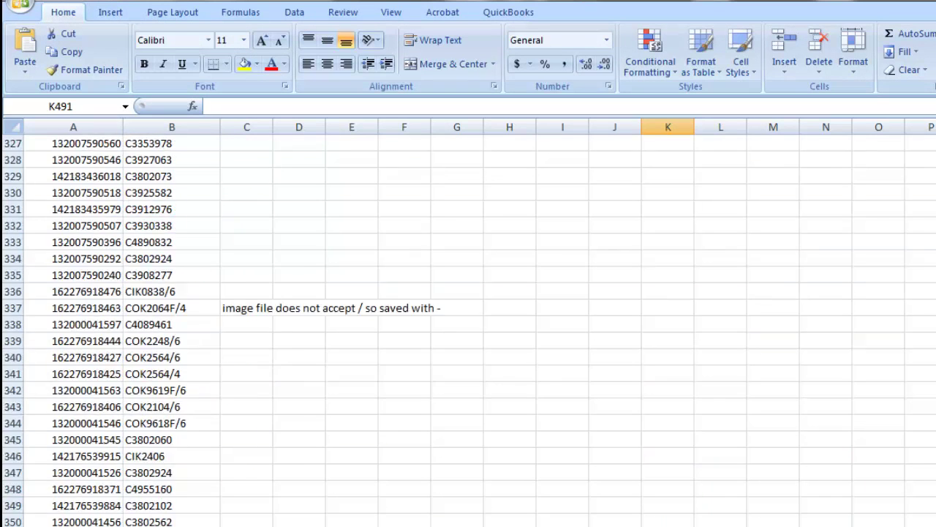
pyautogui.click(667, 259)
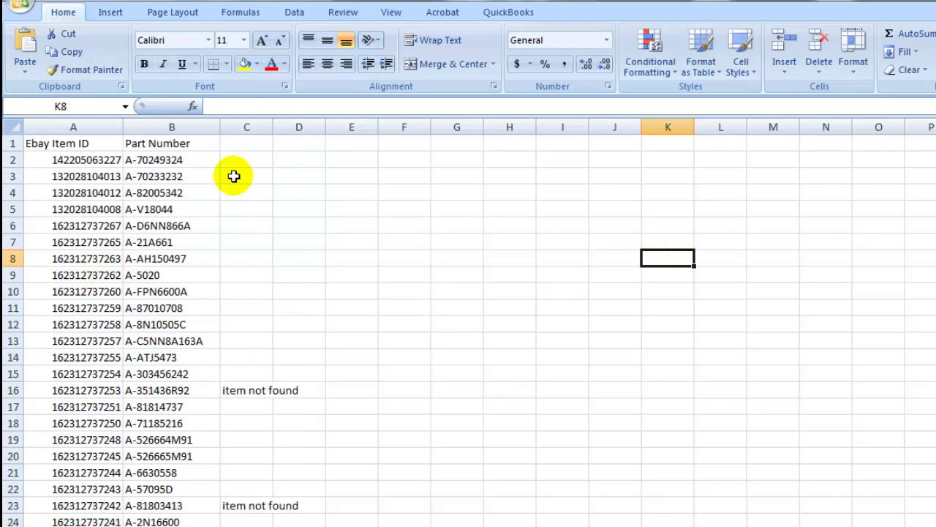
pyautogui.click(247, 158)
pyautogui.write('adsfsdfgxgfdx')
pyautogui.press('Return')
pyautogui.click(319, 230)
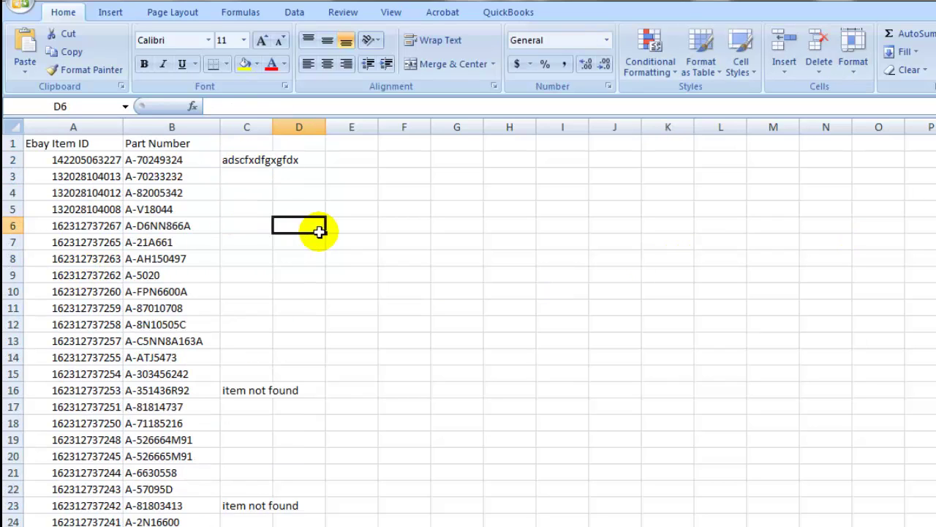
pyautogui.moveTo(562, 242); pyautogui.dragTo(562, 226)
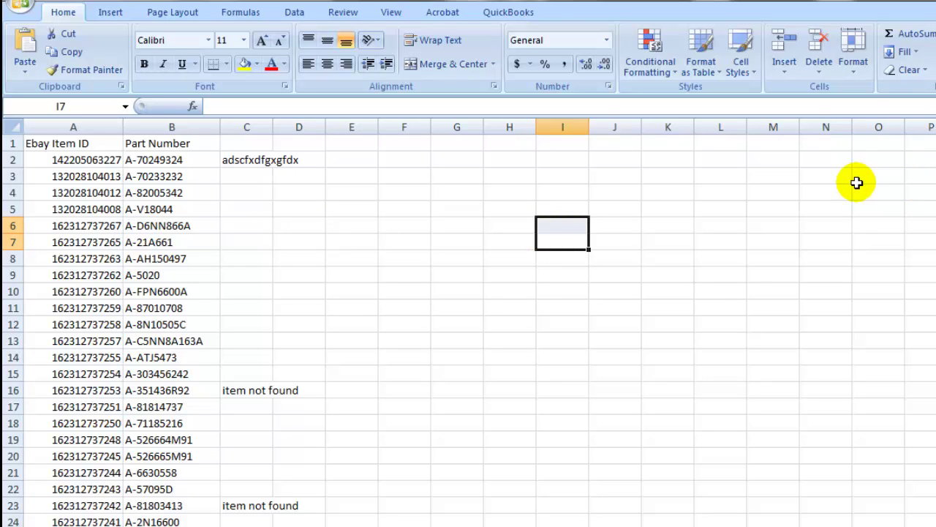
# - Minimize Excel, return Box to All Files, and select images record in the Box Sync folder
pyautogui.click(892, 0)
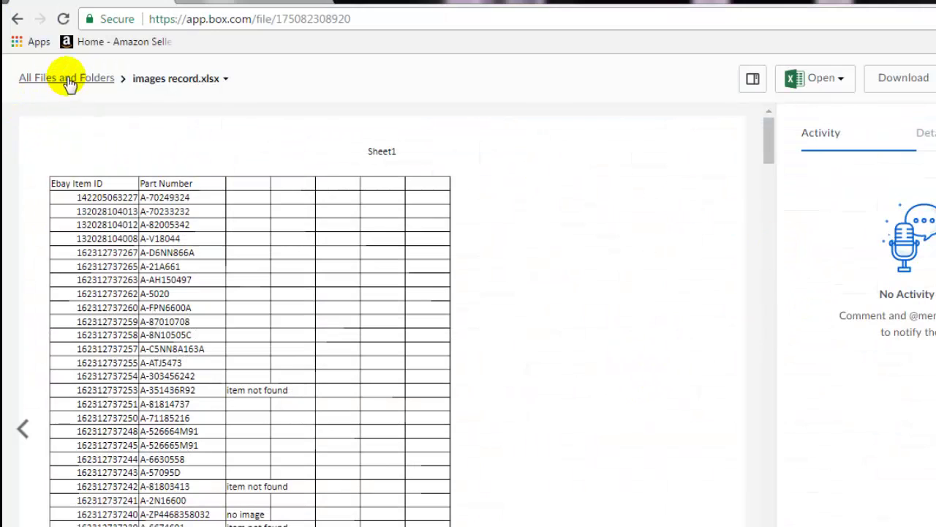
pyautogui.click(68, 79)
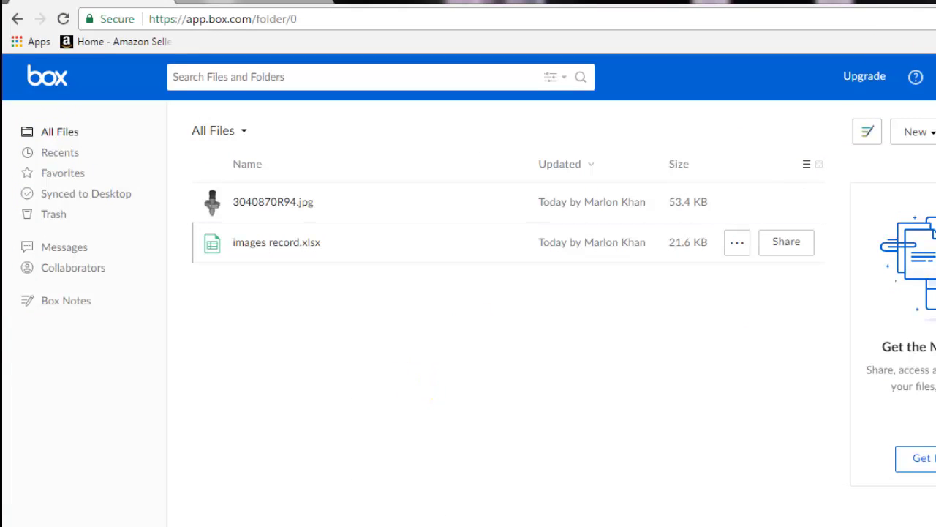
pyautogui.hotkey('alt', 'Tab')
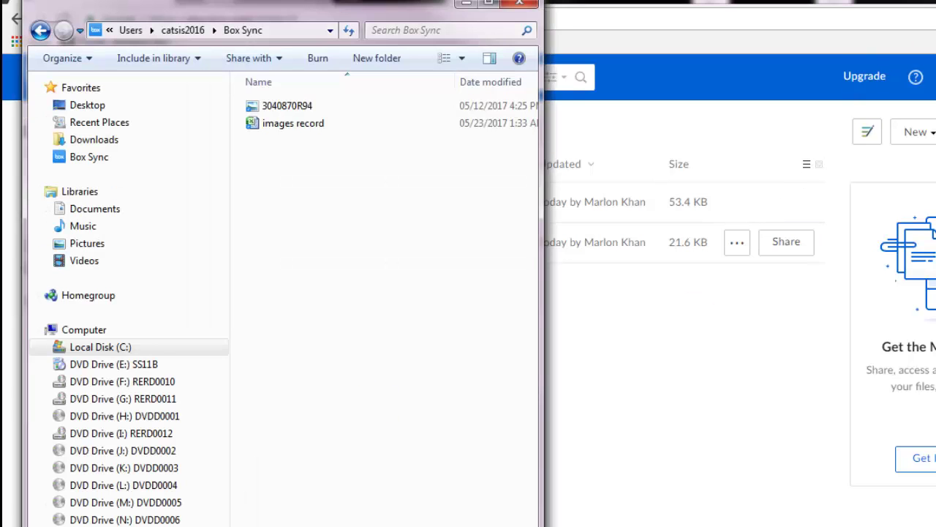
pyautogui.click(310, 130)
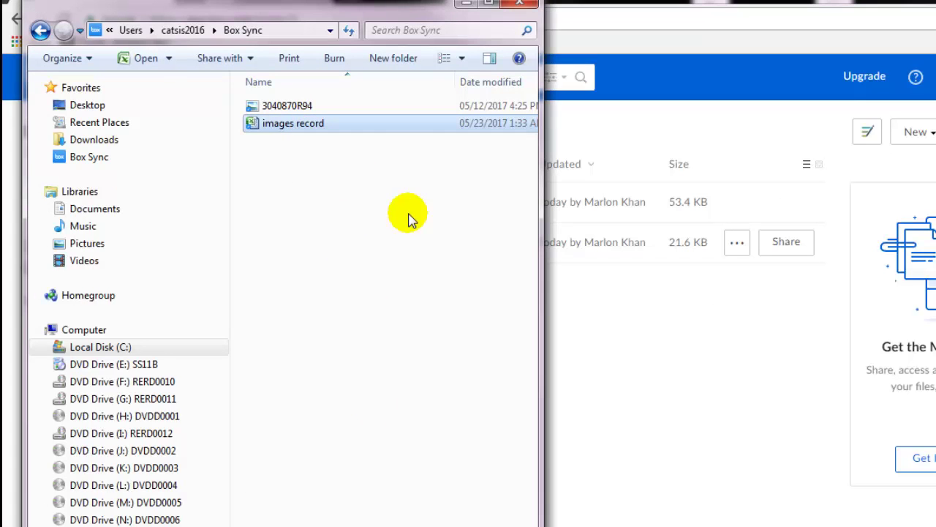
# - Open the local images record workbook in Excel and widen column C to fit its text
pyautogui.doubleClick(288, 128)
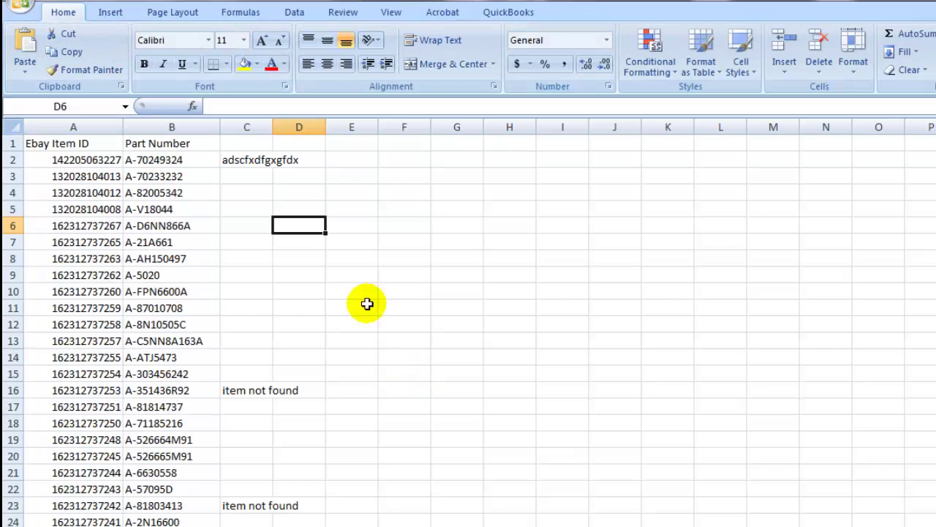
pyautogui.click(244, 160)
pyautogui.moveTo(273, 126); pyautogui.dragTo(333, 127)
# - Select cells E8, F6 and H11, then close Excel without saving changes
pyautogui.click(419, 259)
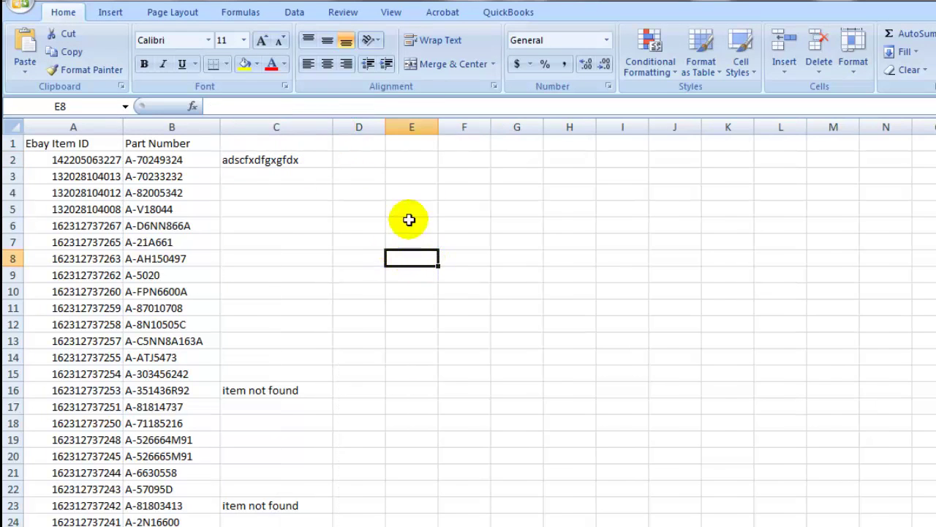
pyautogui.click(452, 231)
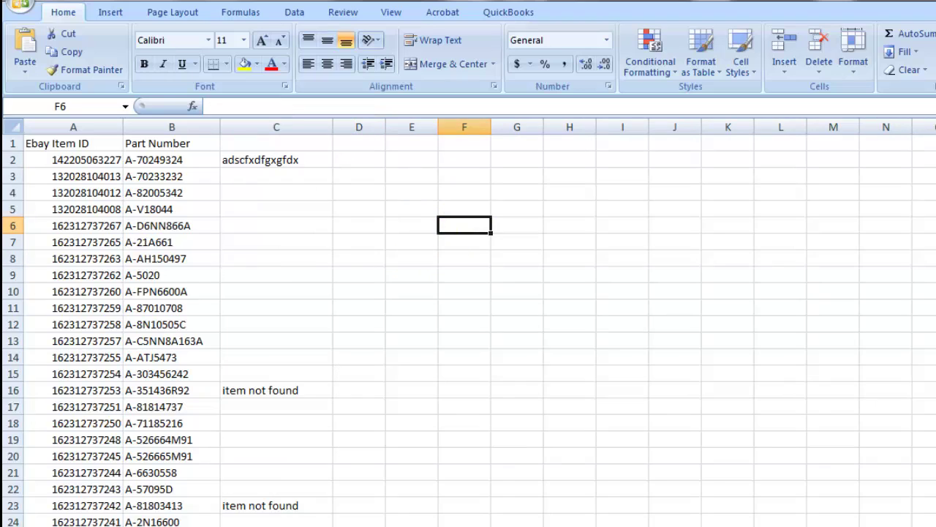
pyautogui.click(563, 305)
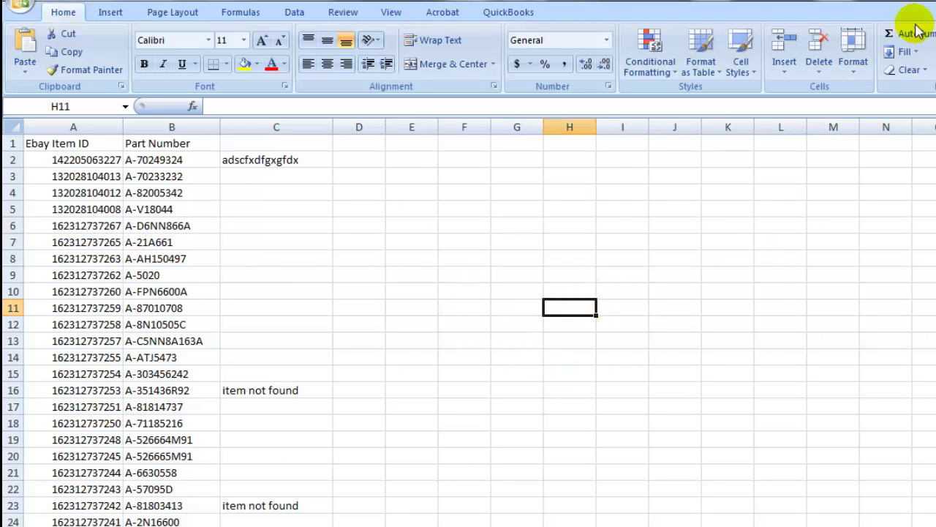
pyautogui.hotkey('alt', 'F4')
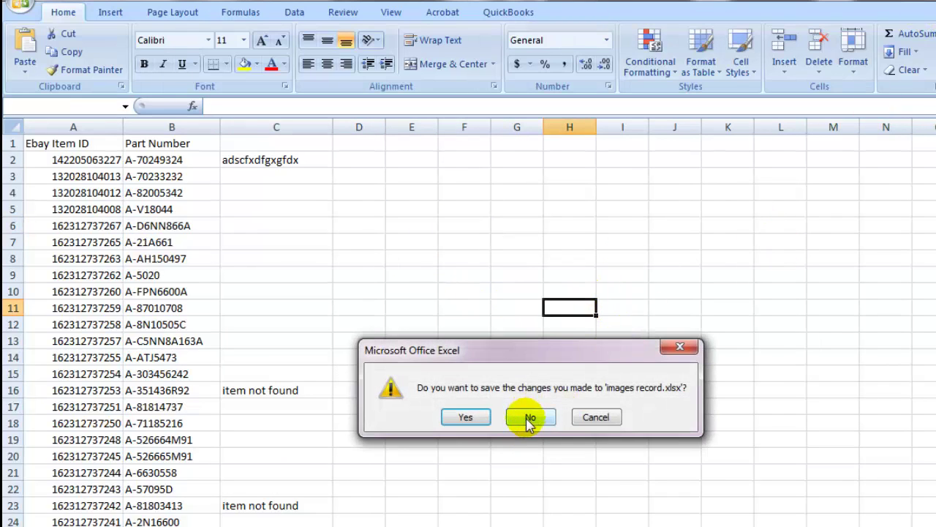
pyautogui.click(528, 418)
# - Bring the Chrome window with Box's All Files list back to the front
pyautogui.click(618, 408)
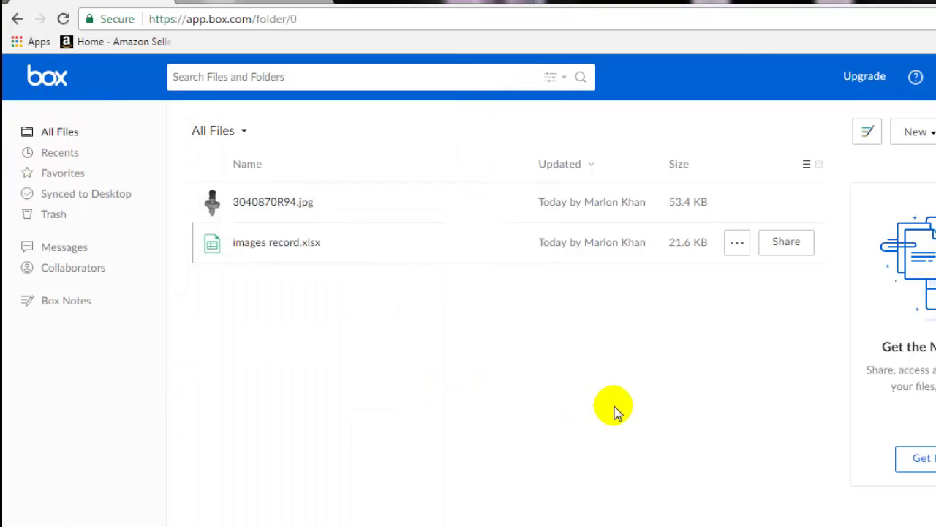